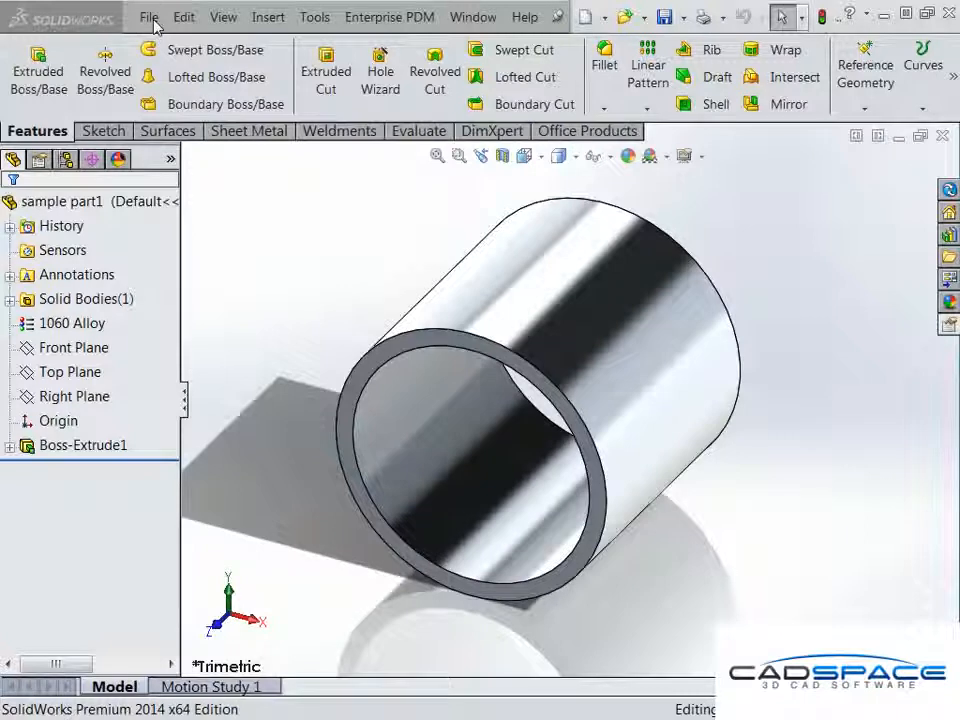
Make a drawing from the tube part using the Drawing template and an A3 (ISO) sheet with its sheet format displayed
left_click(150, 18)
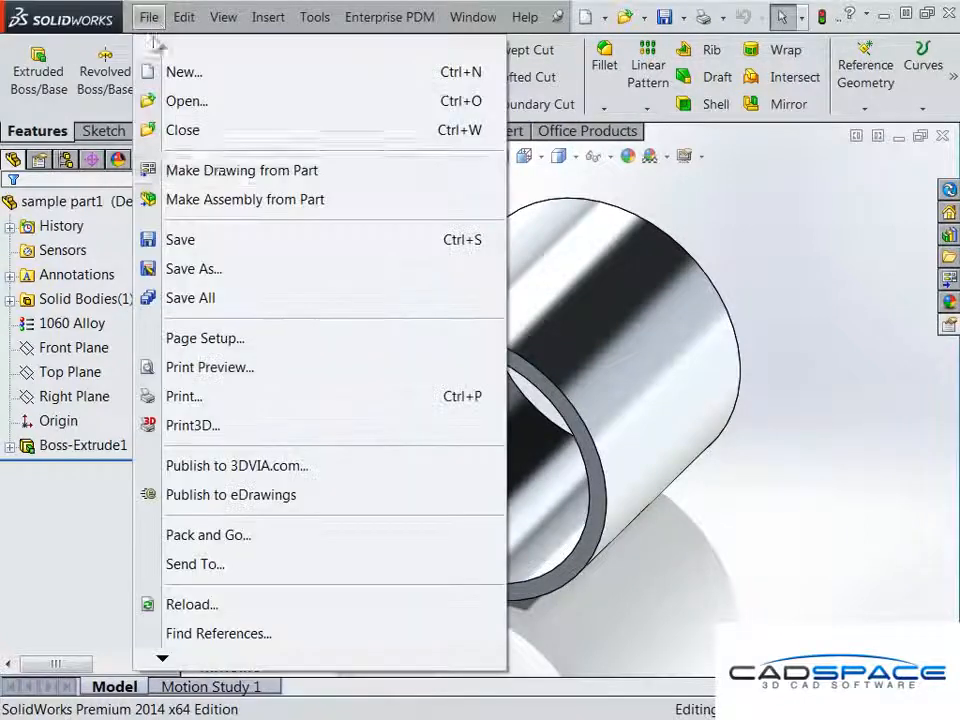
left_click(222, 172)
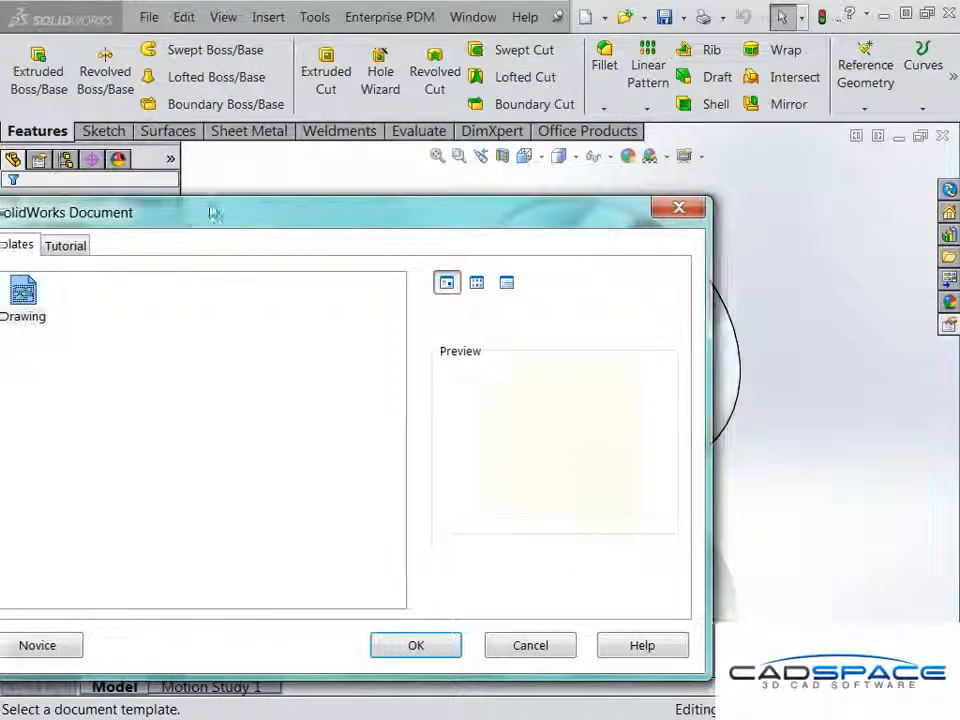
left_click_drag(184, 214, 376, 154)
double_click(210, 240)
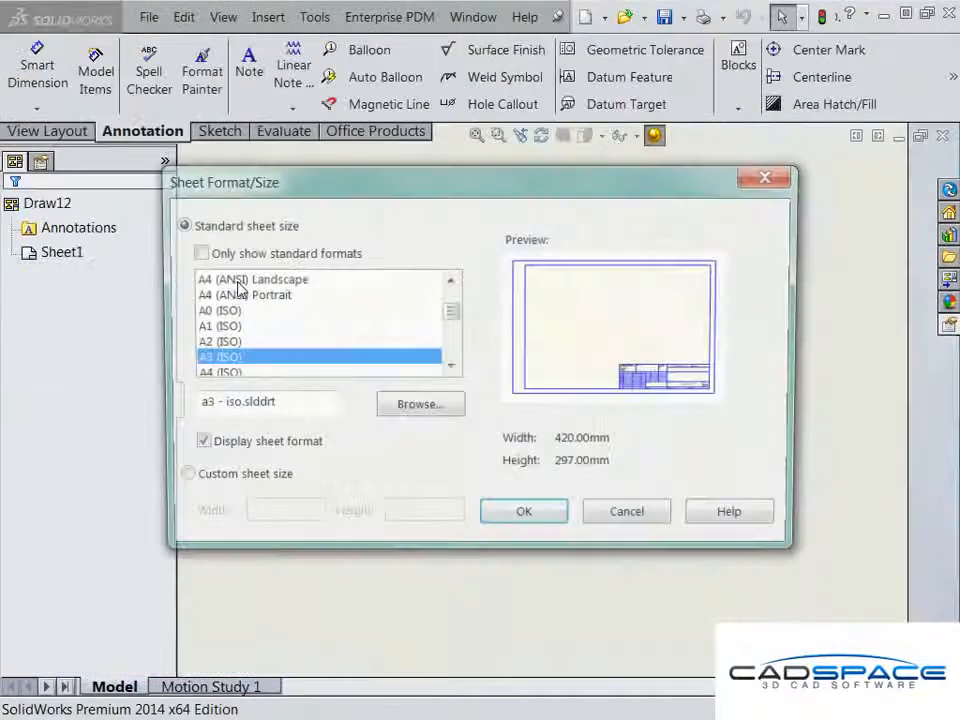
left_click(247, 252)
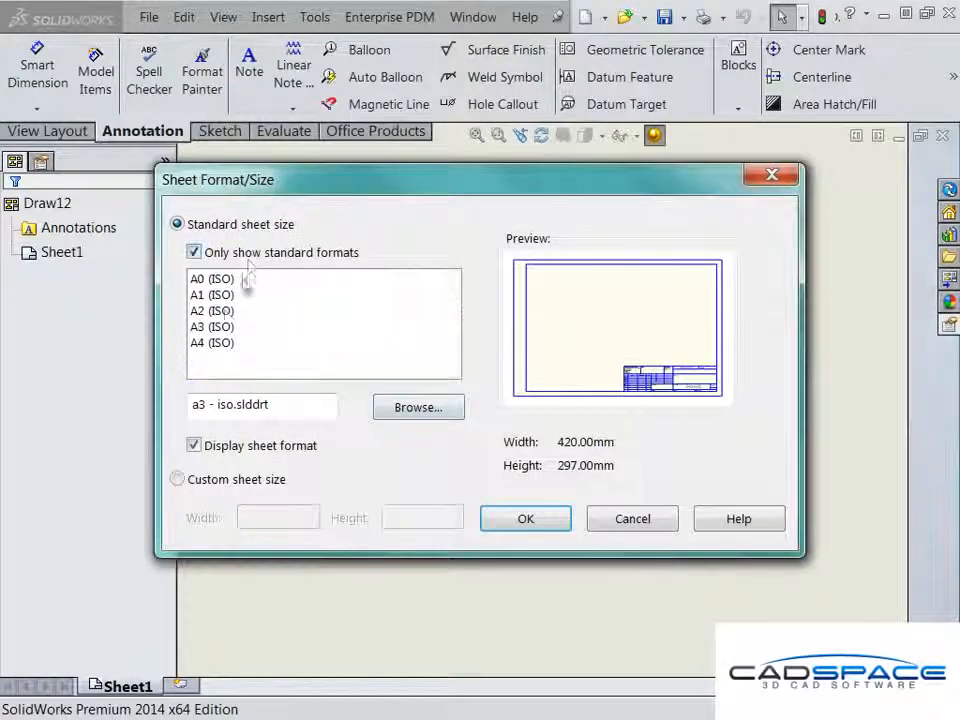
left_click(222, 328)
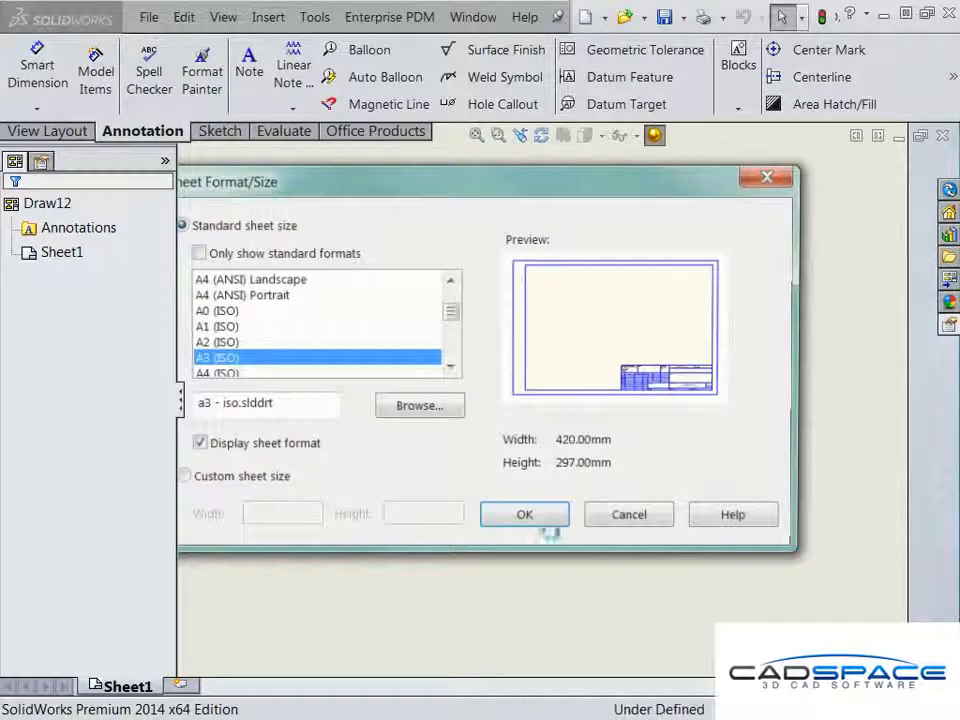
left_click(551, 514)
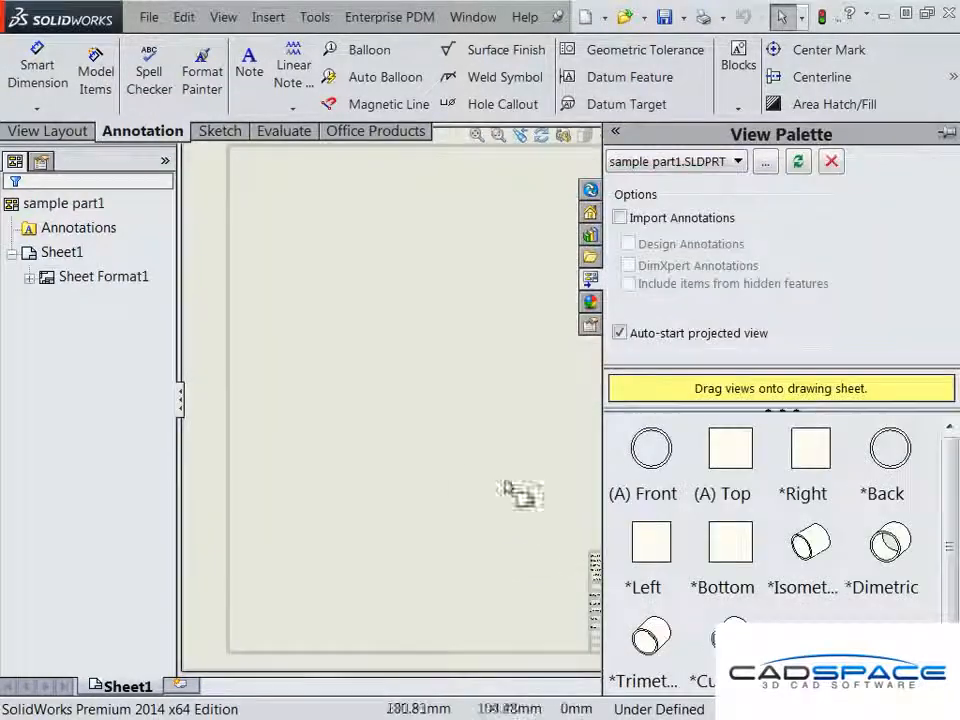
left_click(226, 370)
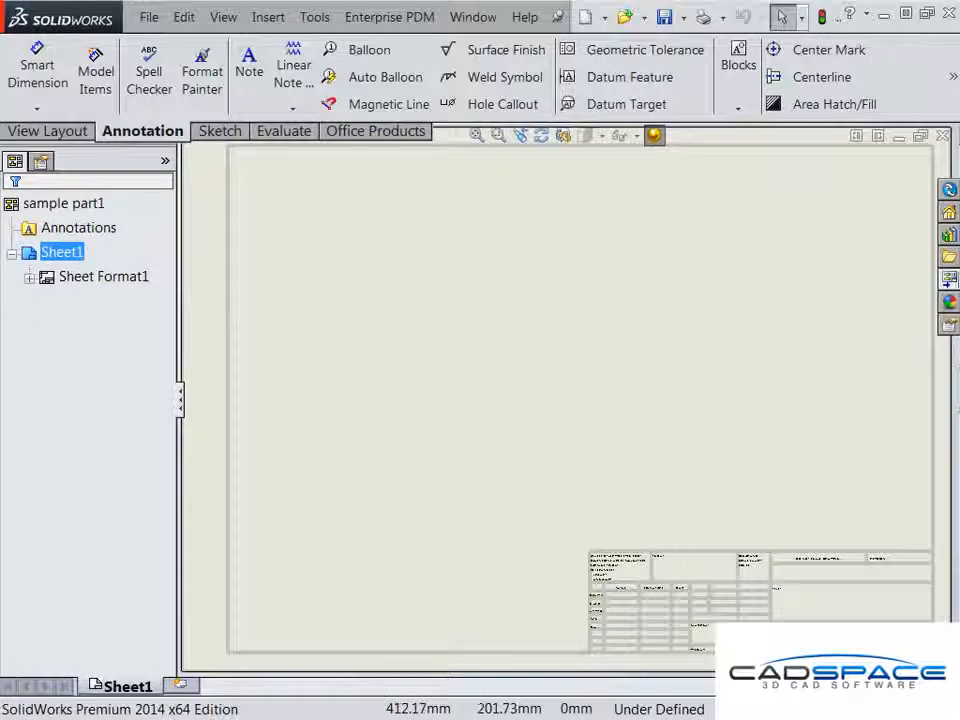
Place the Front view near the sheet's upper-left corner, with one projected view below it and another to its right
left_click(950, 280)
left_click_drag(647, 460, 342, 270)
left_click(355, 440)
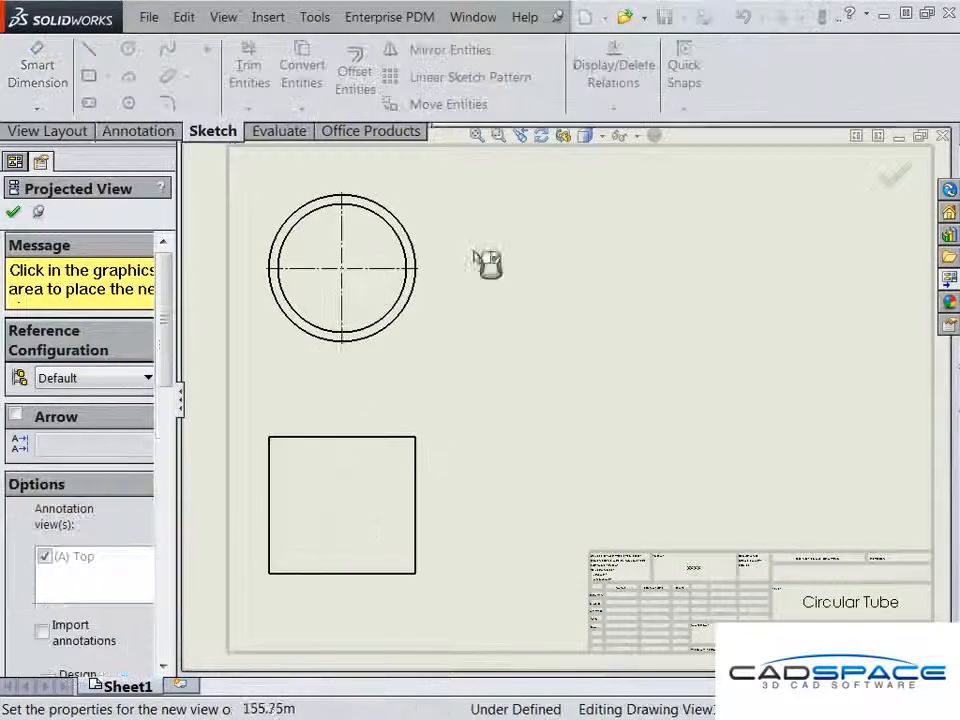
left_click(640, 255)
key("Escape")
Add an isometric view of the tube beside the projected views and display it shaded with edges
left_click(948, 278)
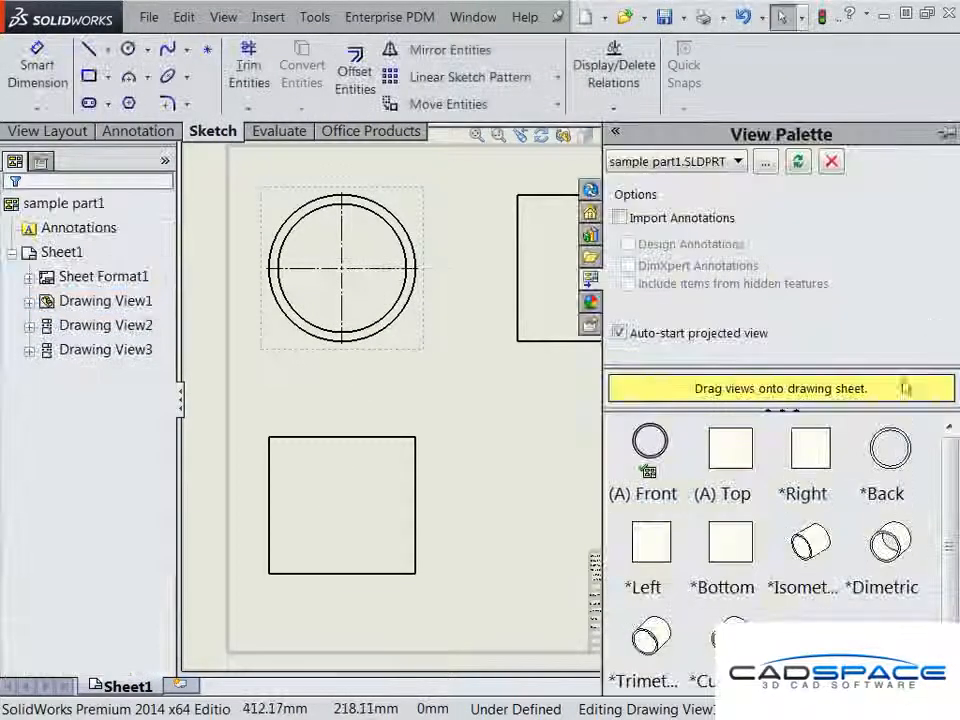
mouse_move(810, 555)
left_mouse_down()
mouse_move(500, 500)
mouse_move(799, 381)
mouse_move(799, 369)
left_mouse_up()
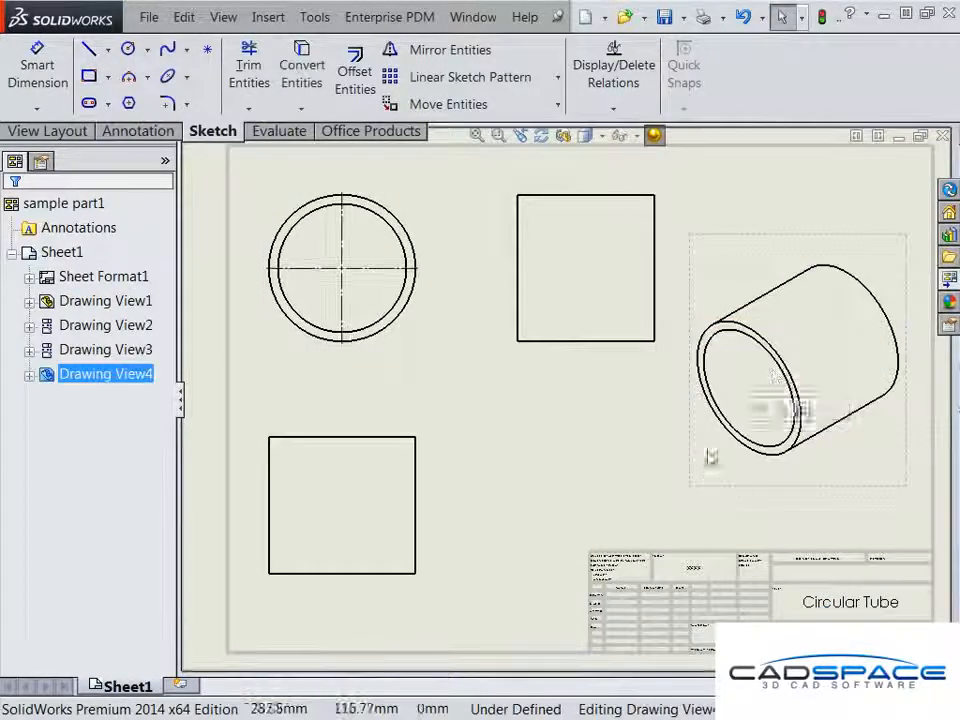
left_click(588, 136)
left_click(587, 181)
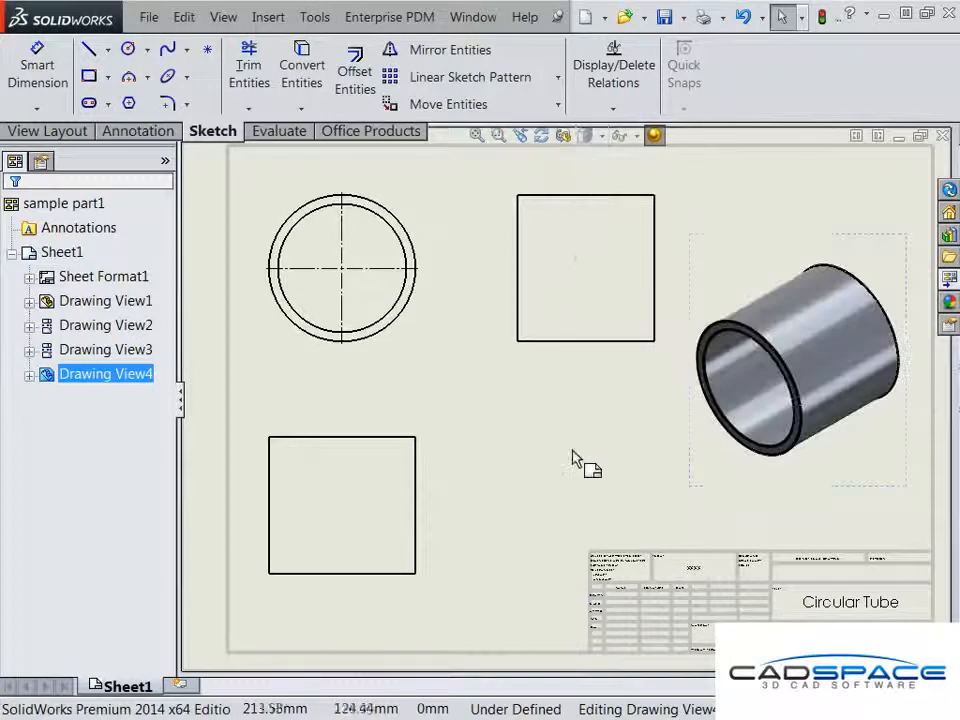
left_click(576, 456)
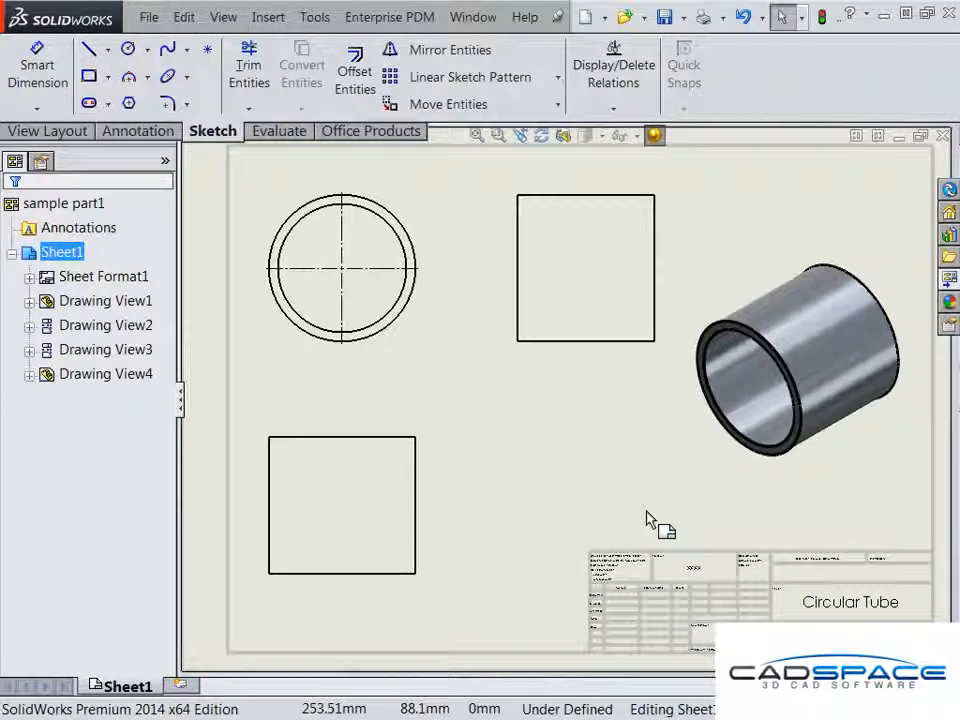
Open the sheet format for editing and delete the tolerance note in the title block's upper-left cell
scroll(600, 460, "down", 3)
scroll(572, 491, "down", 3)
scroll(590, 489, "down", 4)
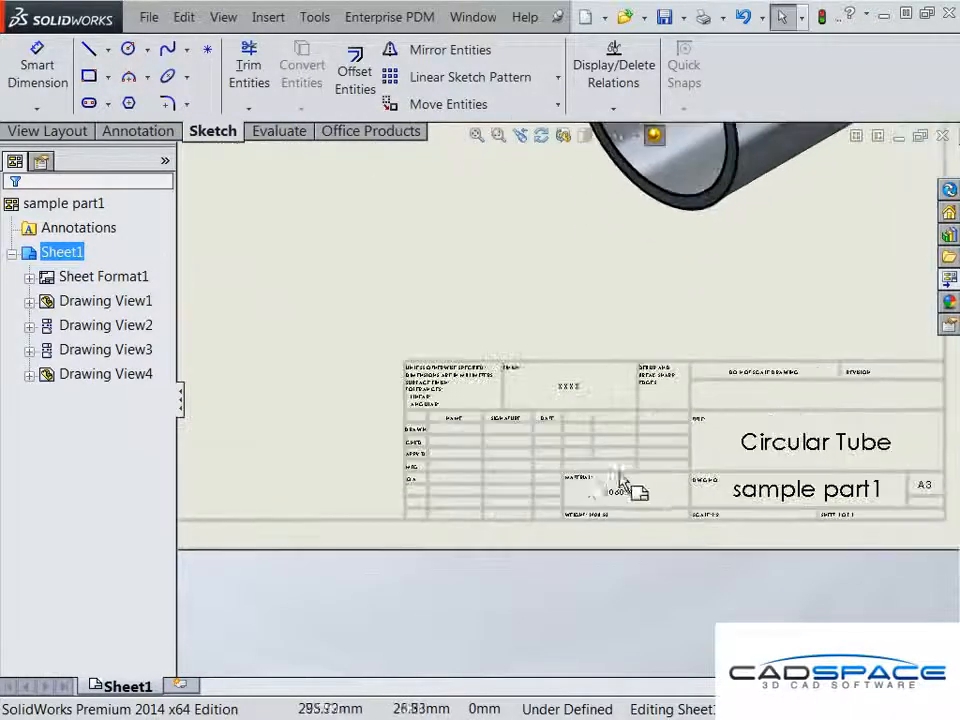
middle_click_drag(505, 431, 501, 431)
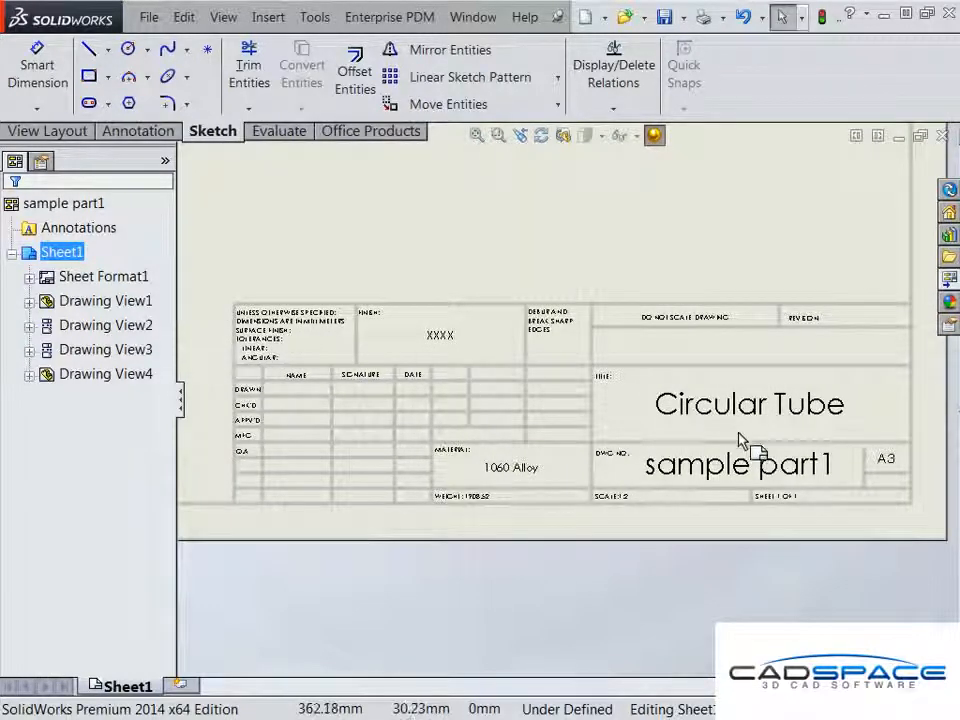
right_click(377, 249)
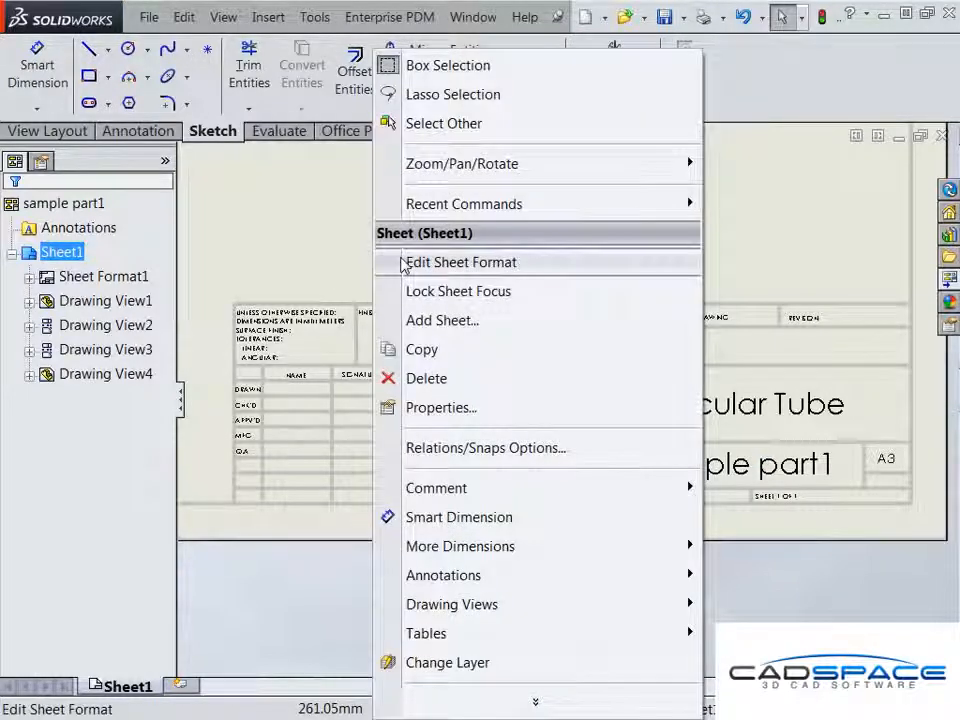
left_click(403, 262)
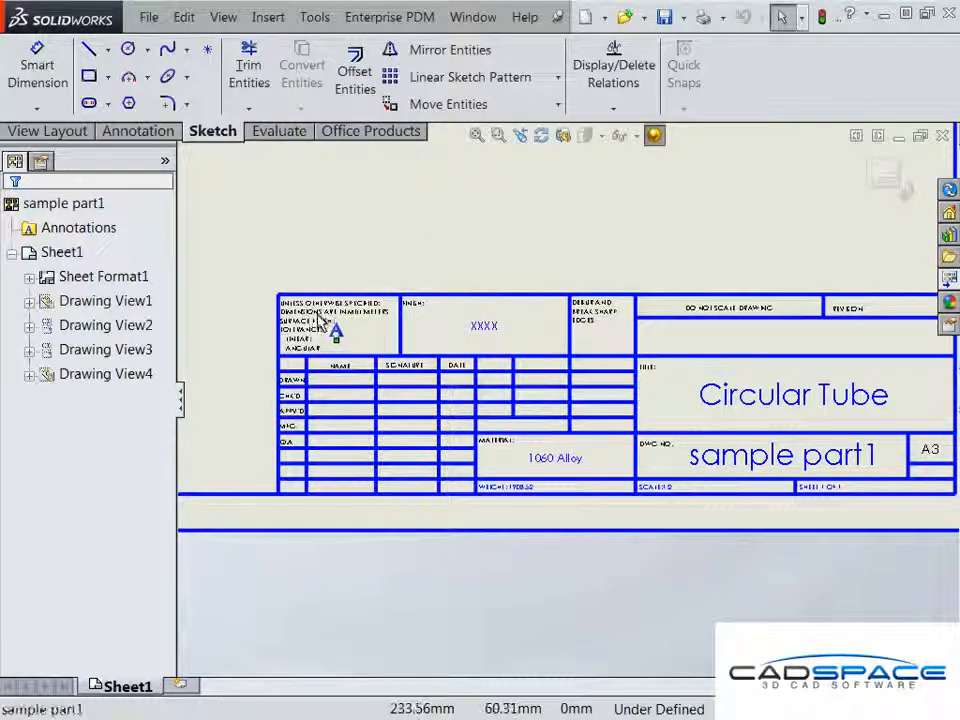
left_click(320, 320)
key("Delete")
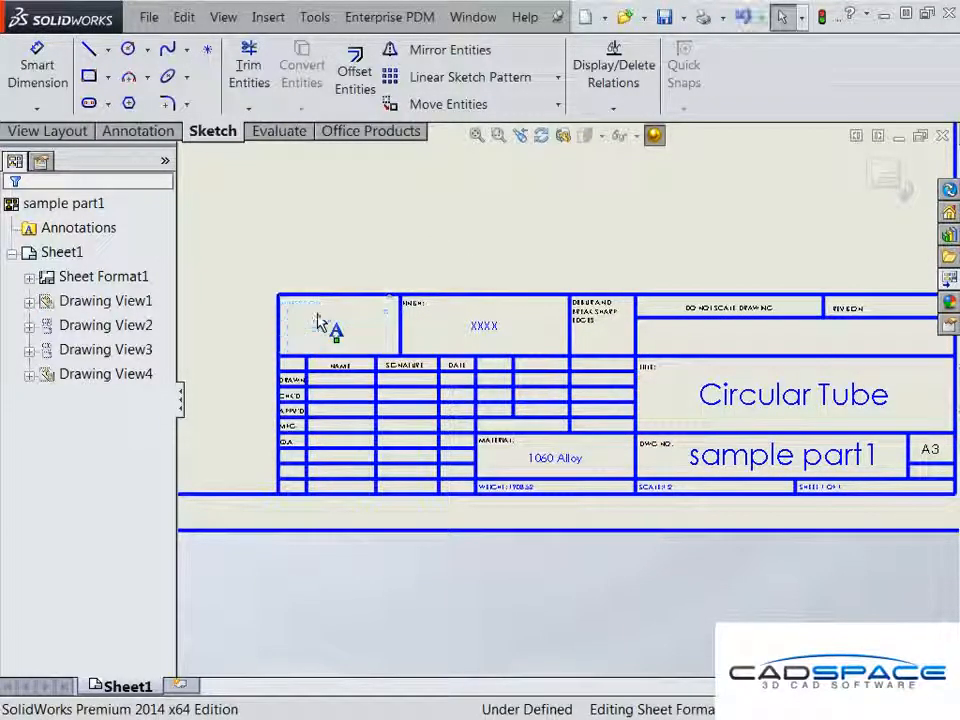
Insert the logo JPEG72_small.bmp from the Pictures library as an object created from file
scroll(380, 323, "down", 3)
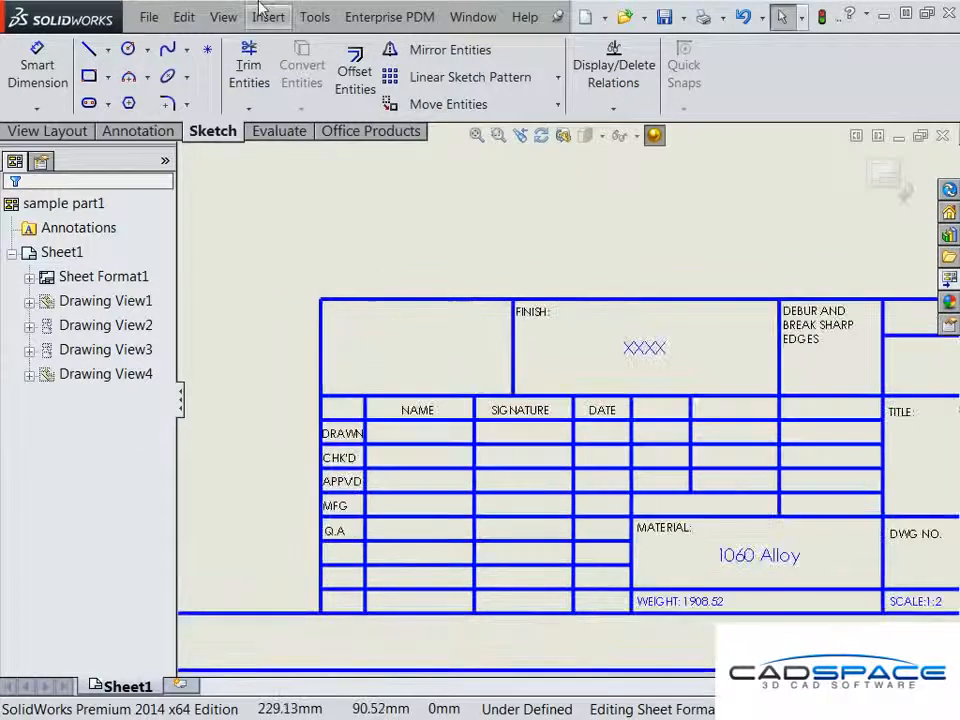
left_click(270, 20)
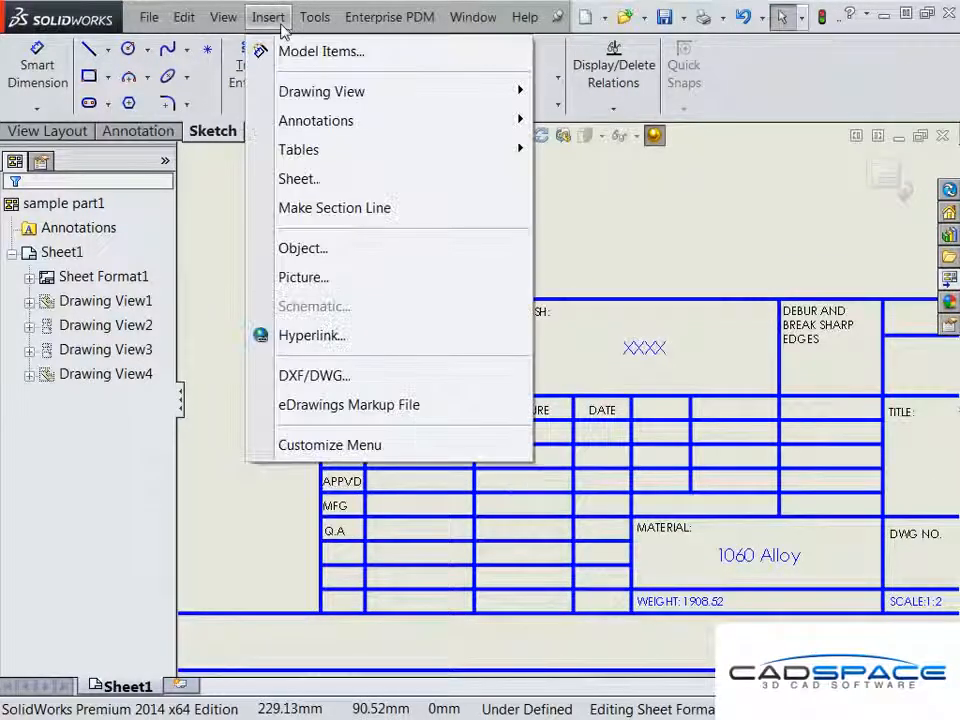
left_click(351, 259)
left_click(310, 313)
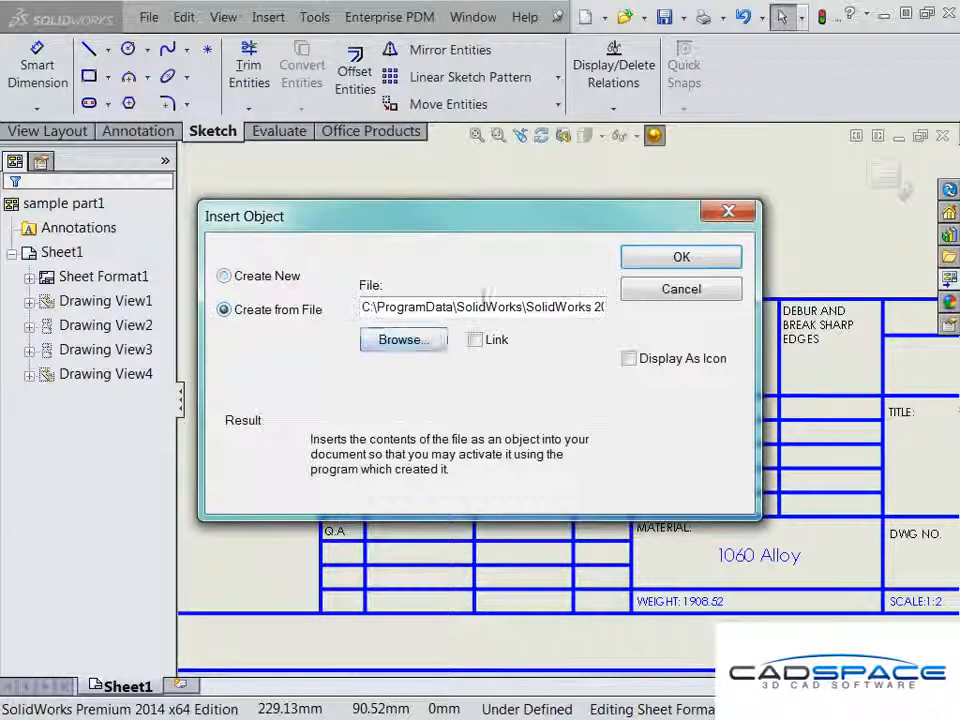
left_click(418, 339)
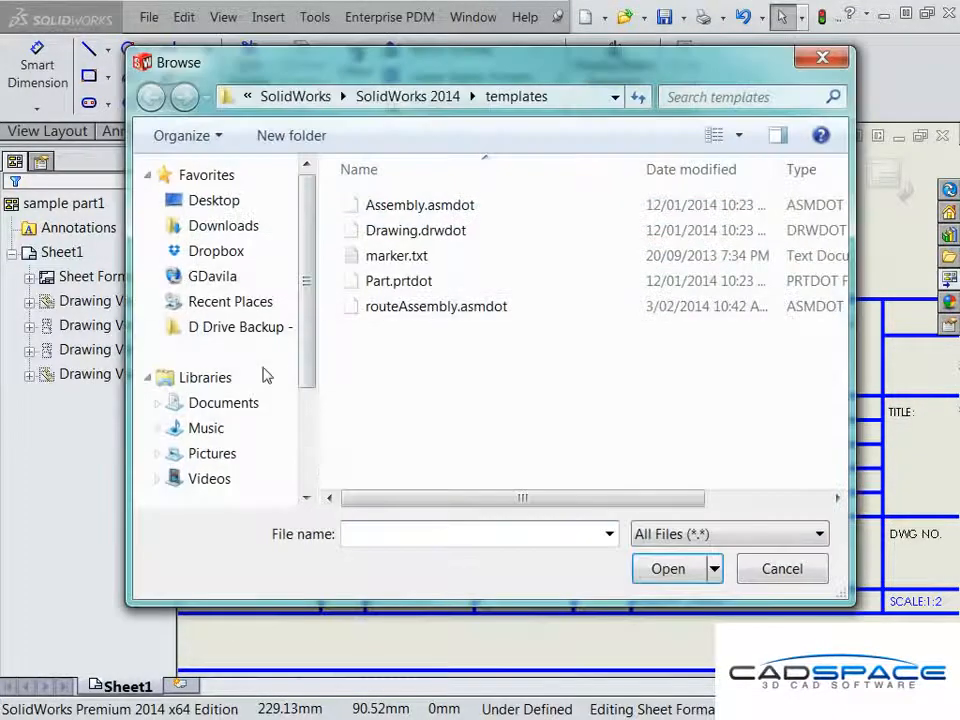
left_click(242, 456)
left_click(701, 448)
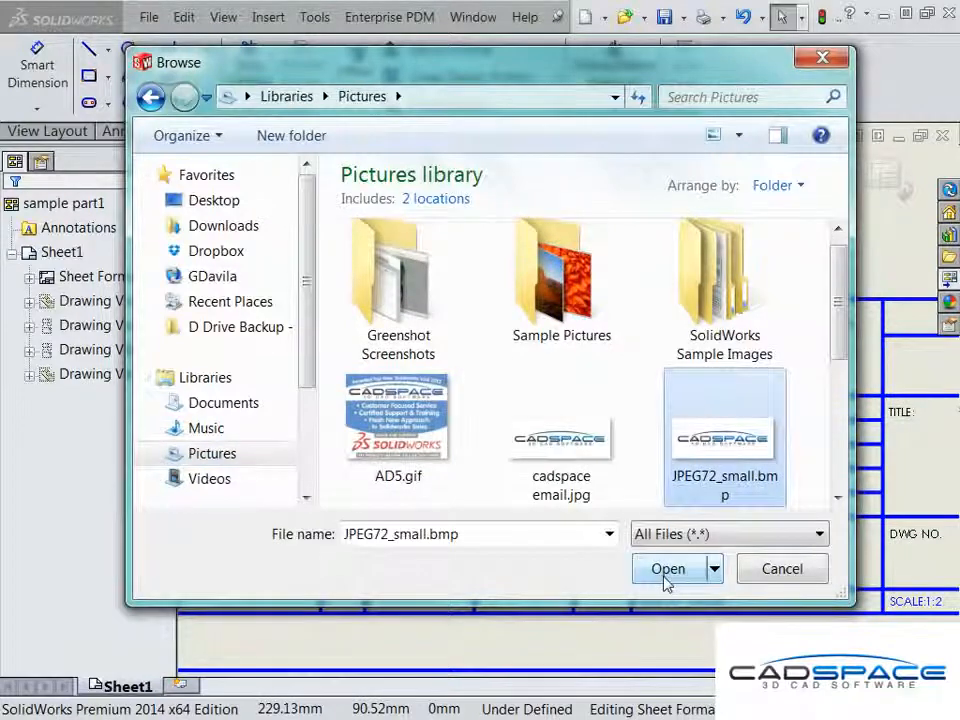
left_click(666, 576)
left_click(665, 262)
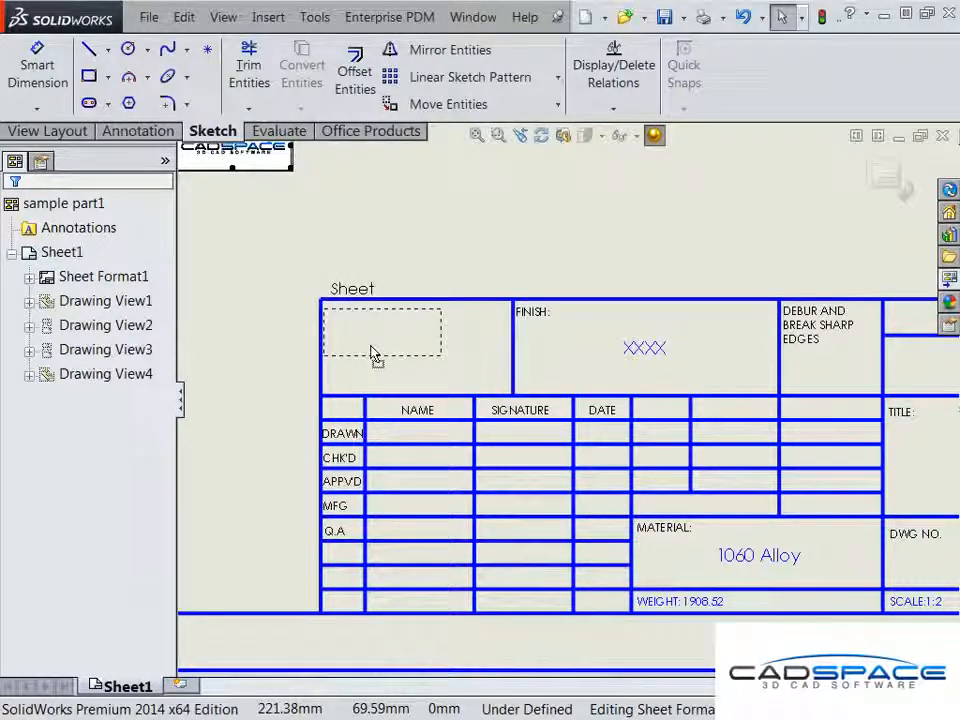
Move the logo into the title block's empty upper-left cell and enlarge it to fill the cell
left_click_drag(371, 353, 372, 353)
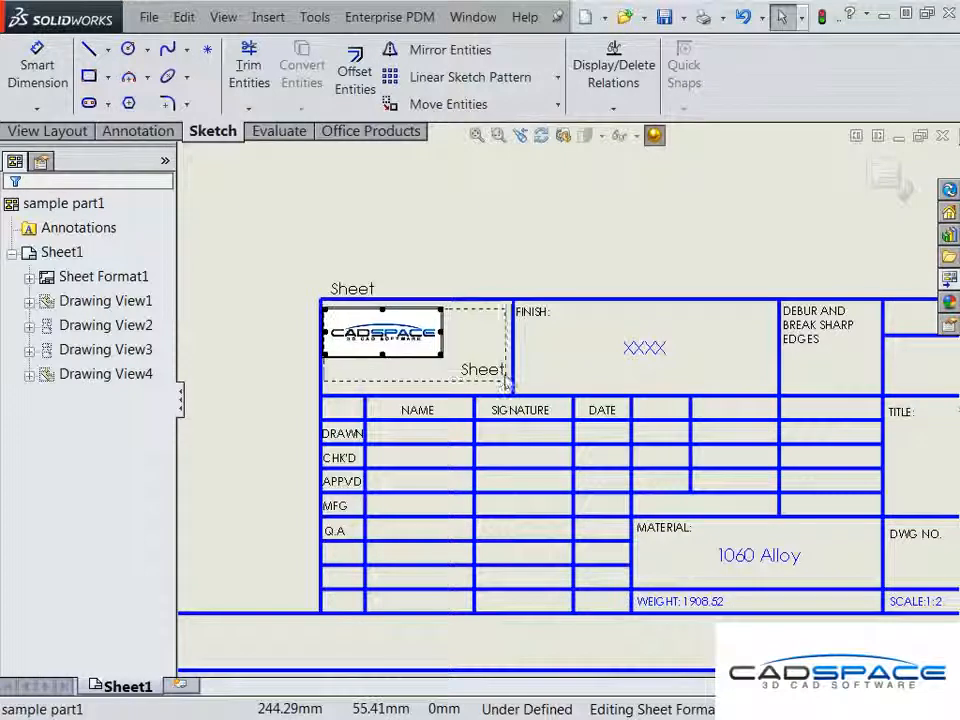
left_click_drag(512, 383, 511, 383)
left_click(548, 387)
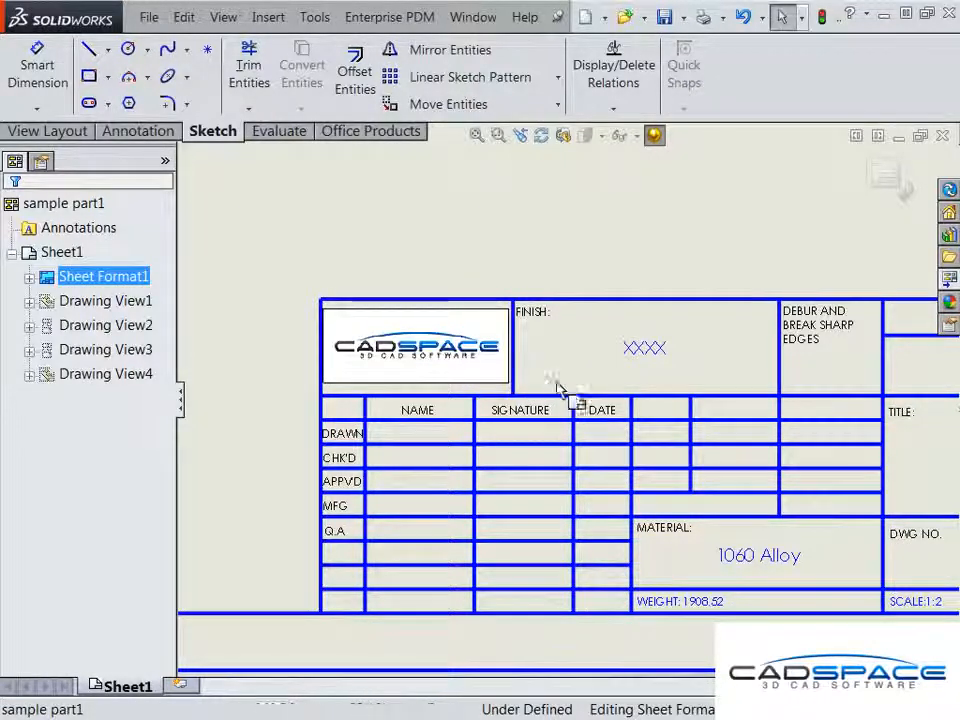
Start defining the title block and fit its boundary rectangle to the title block's outline
scroll(553, 279, "down", 2)
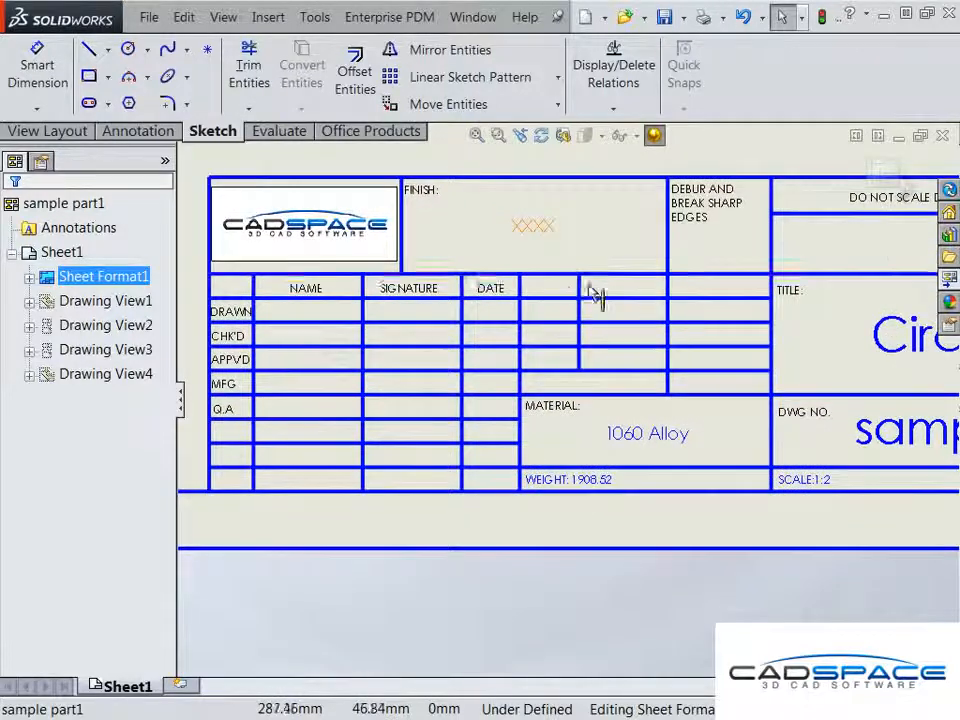
scroll(600, 297, "down", 2)
scroll(620, 297, "up", 4)
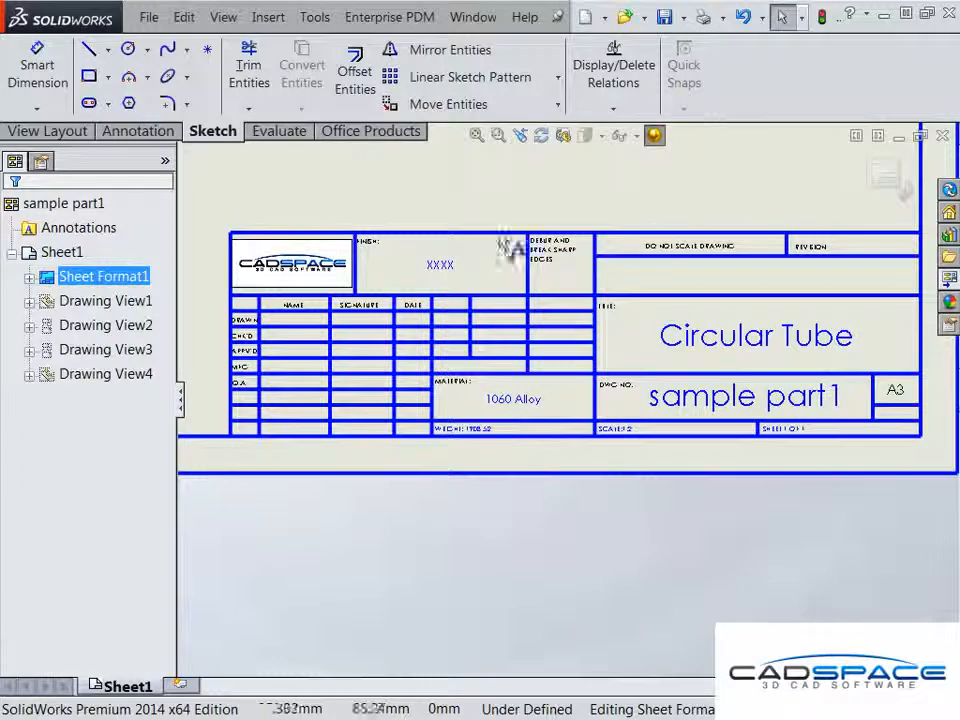
right_click(382, 184)
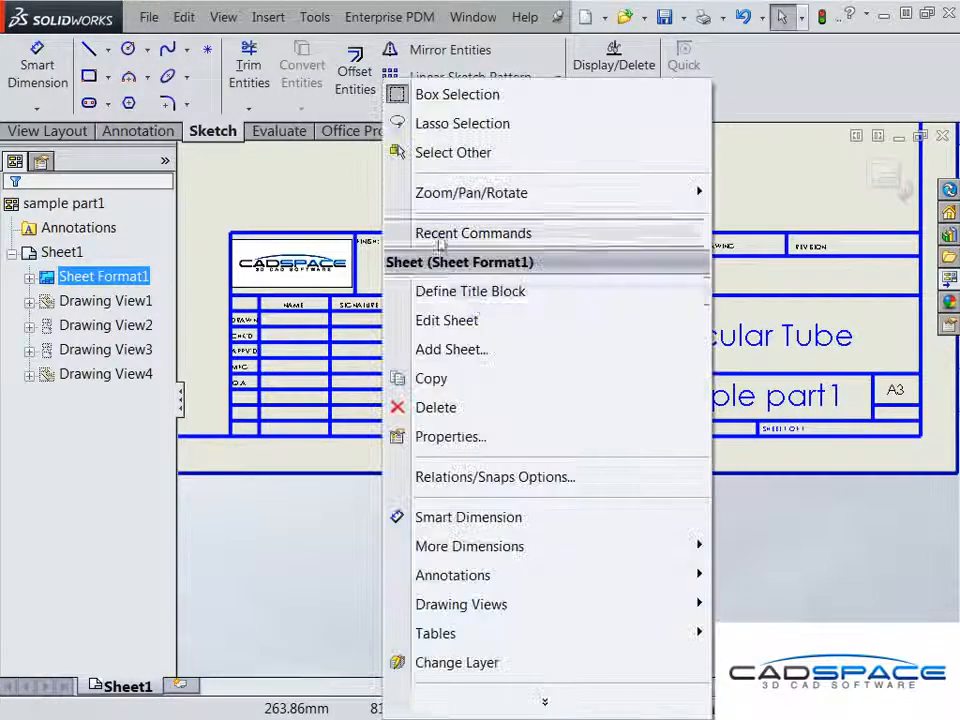
left_click(474, 295)
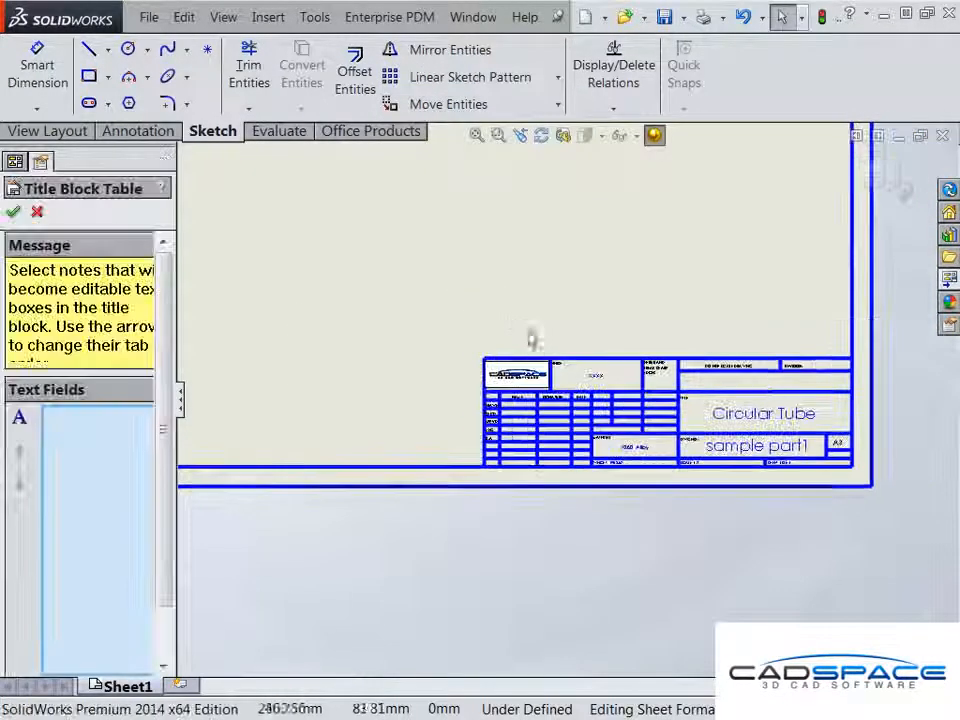
left_click_drag(296, 312, 483, 354)
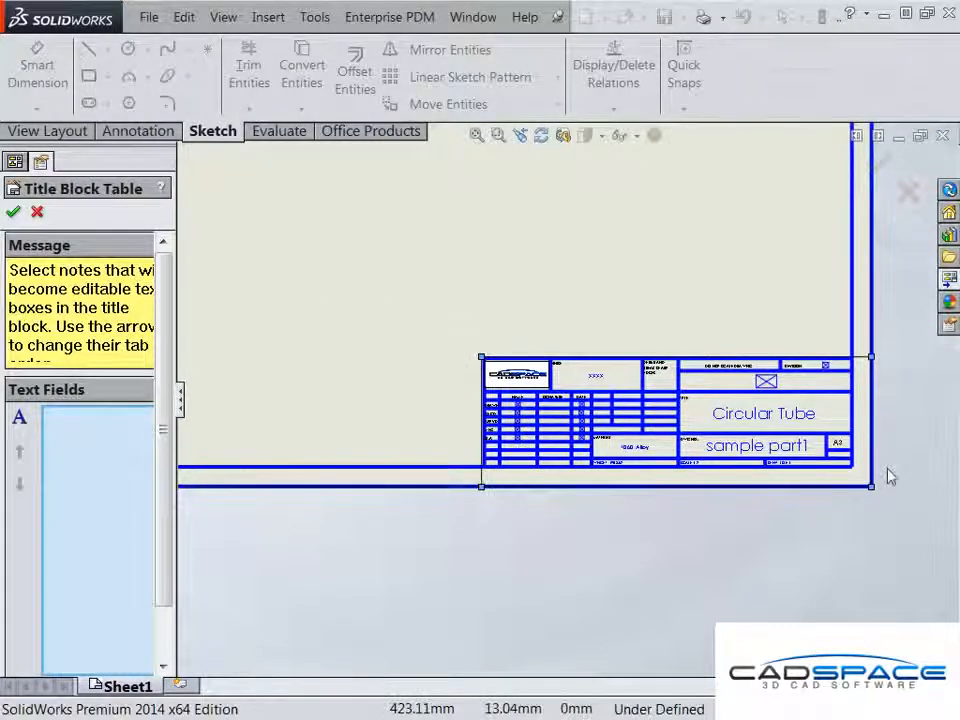
left_click_drag(870, 487, 853, 470)
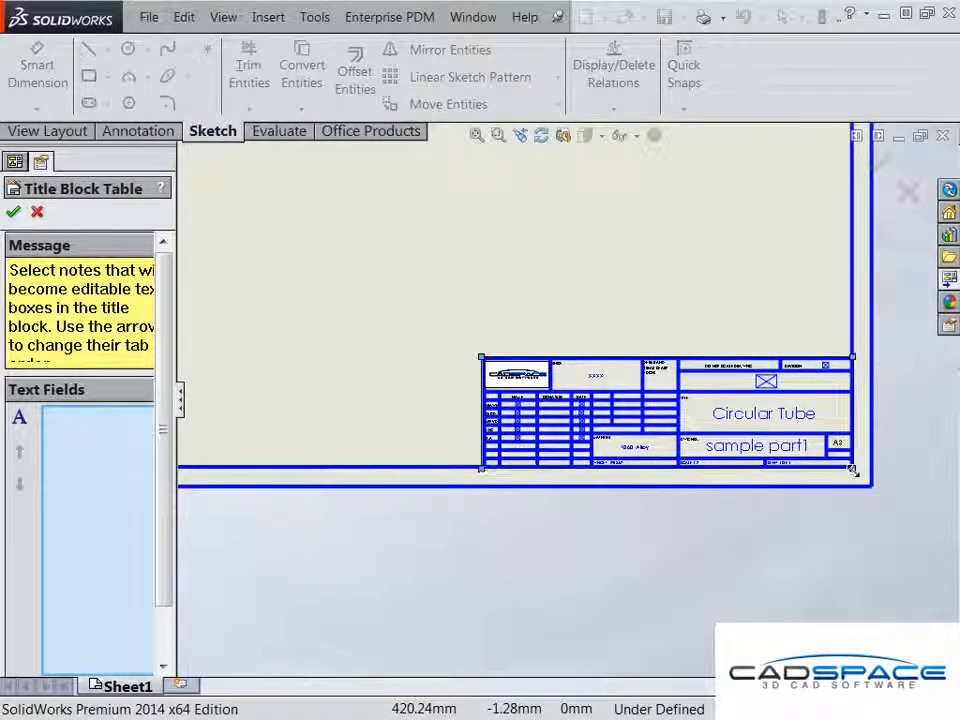
Add the name and date notes of the DRAWN and CHK'D rows to the title block's editable text fields
scroll(700, 445, "up", 2)
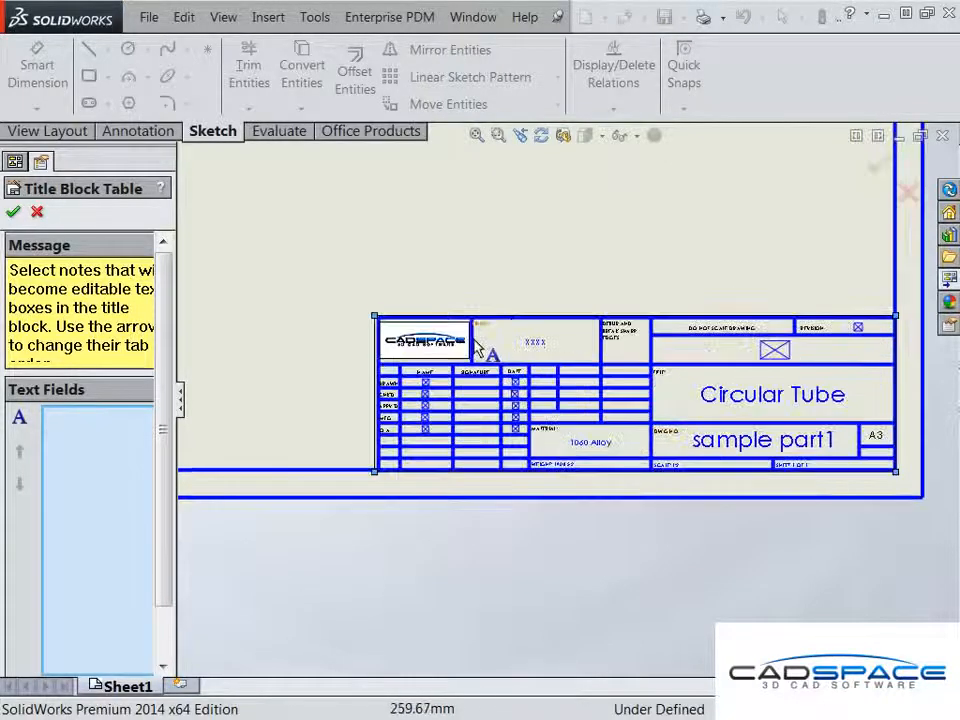
scroll(484, 344, "up", 5)
middle_click_drag(406, 349, 361, 338)
left_click(307, 336)
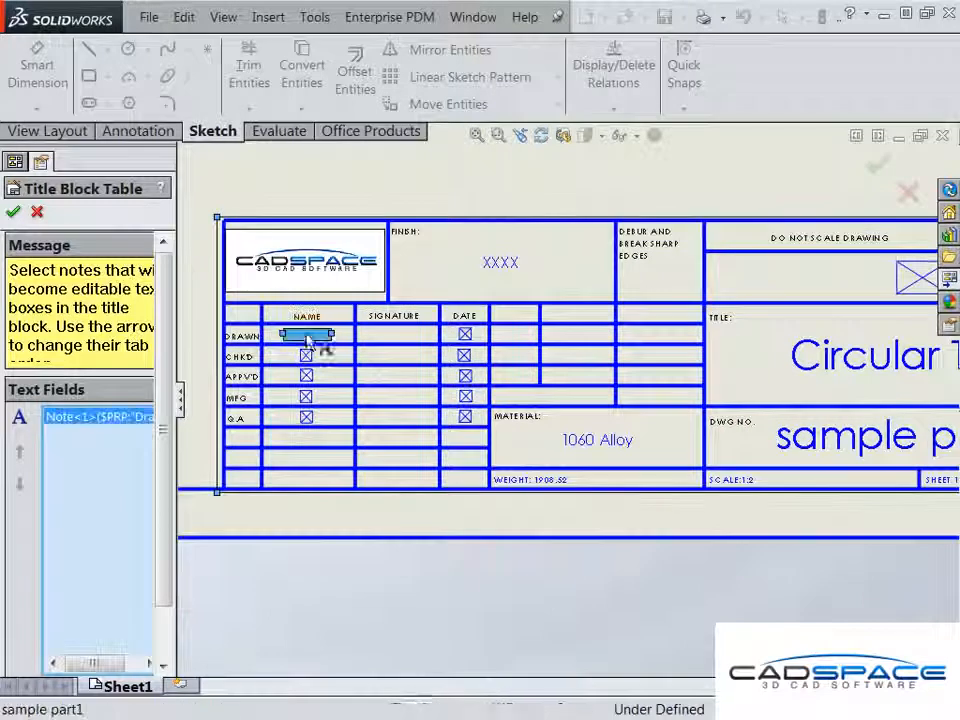
left_click(464, 335)
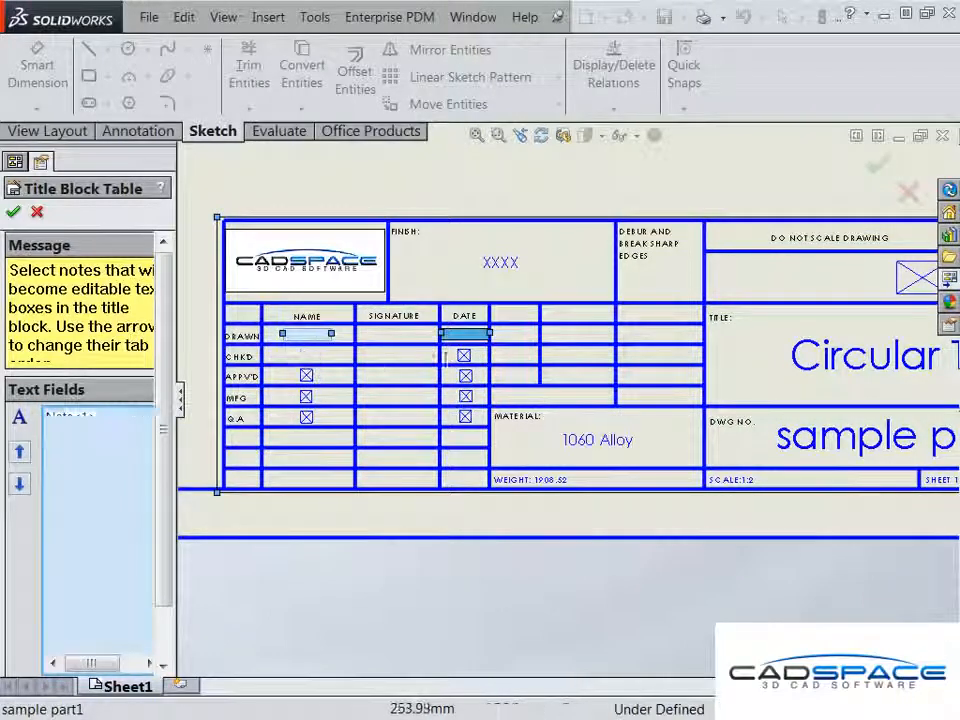
left_click(306, 355)
left_click(464, 355)
Add the name and date notes of the APPV'D, MFG and Q.A rows as editable text fields, in that order
left_click(306, 396)
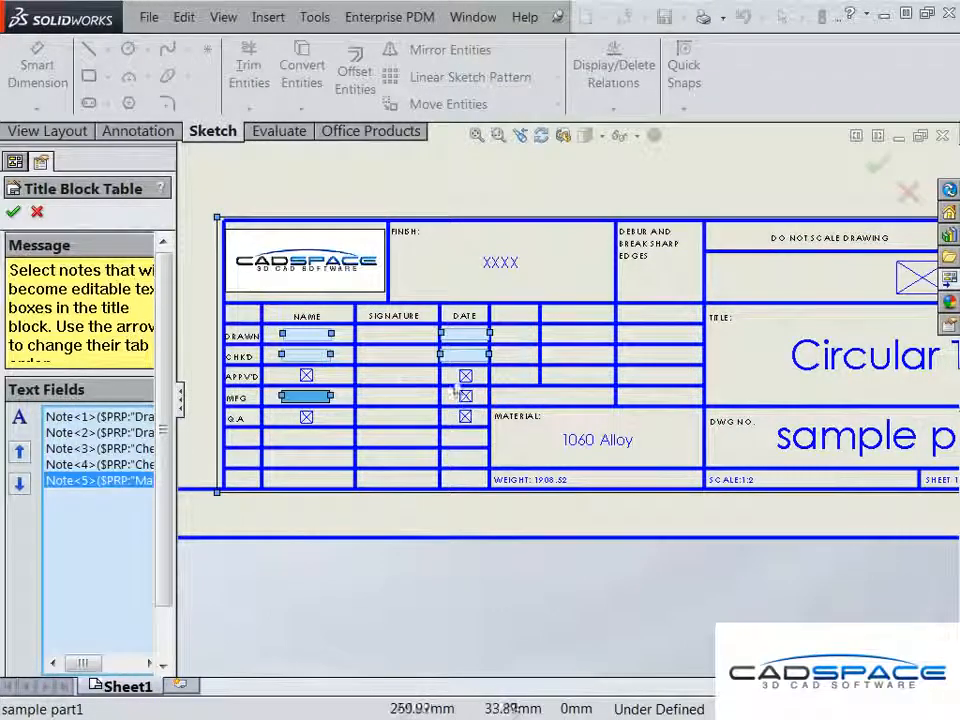
left_click(312, 402)
left_click(306, 376)
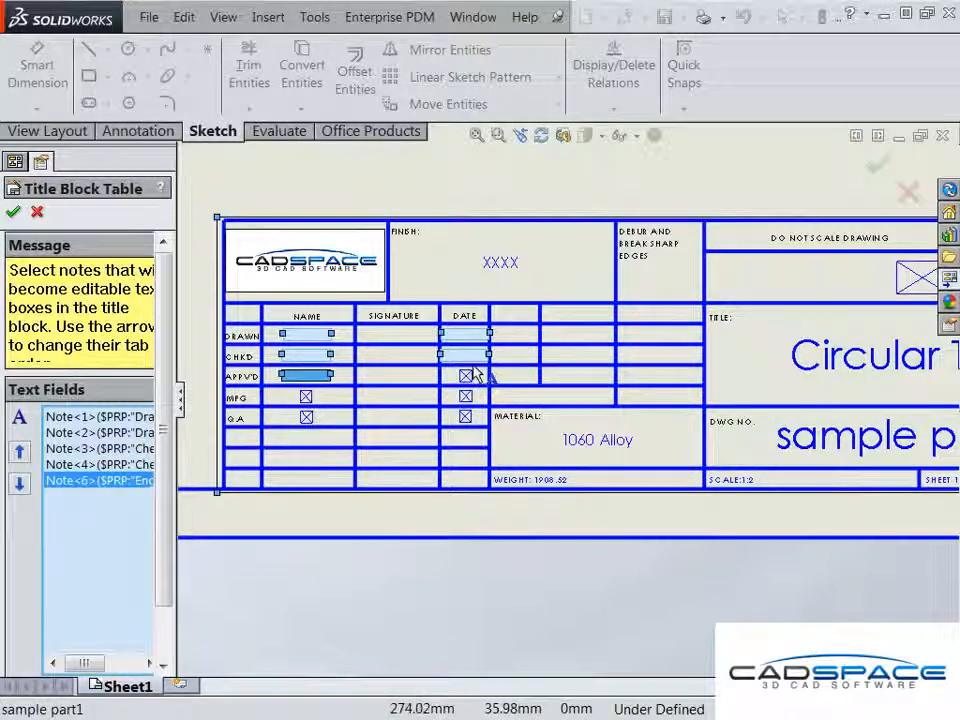
left_click(464, 376)
left_click(308, 397)
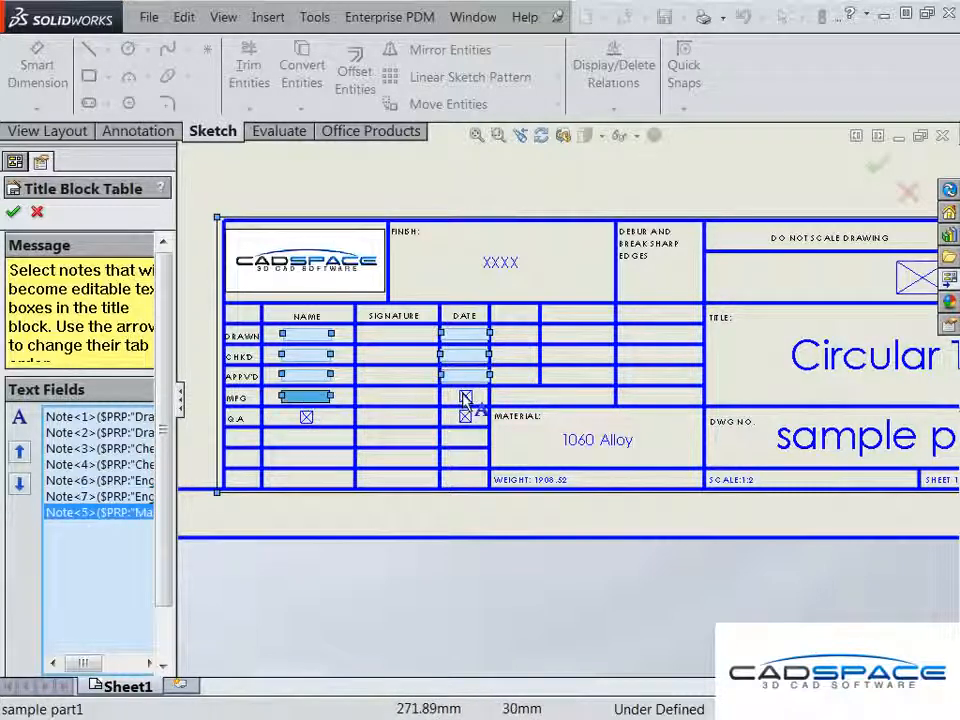
left_click(464, 396)
left_click(307, 418)
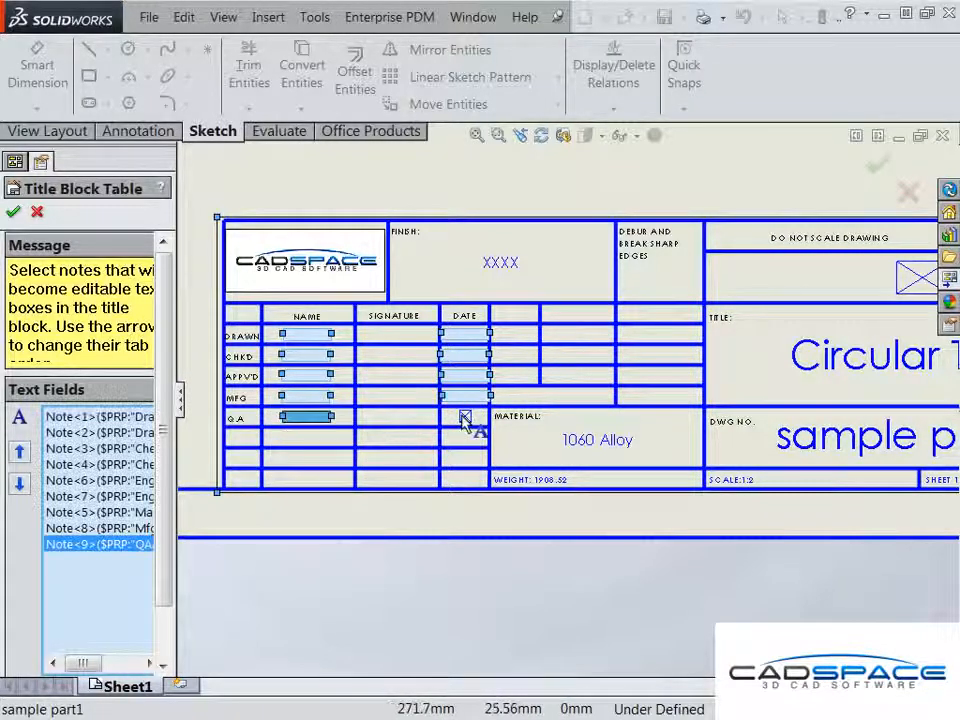
left_click(464, 417)
Add the FINISH and REVISION notes as editable fields and finish the title block definition, returning to the sheet
left_click(490, 266)
middle_click_drag(746, 272, 486, 262)
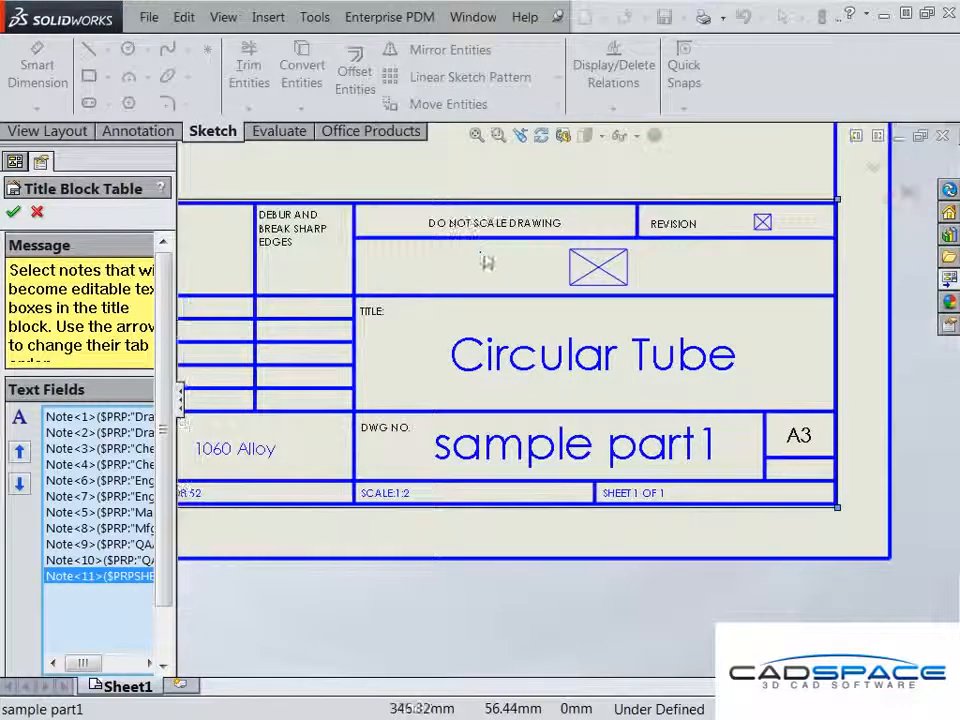
left_click(772, 230)
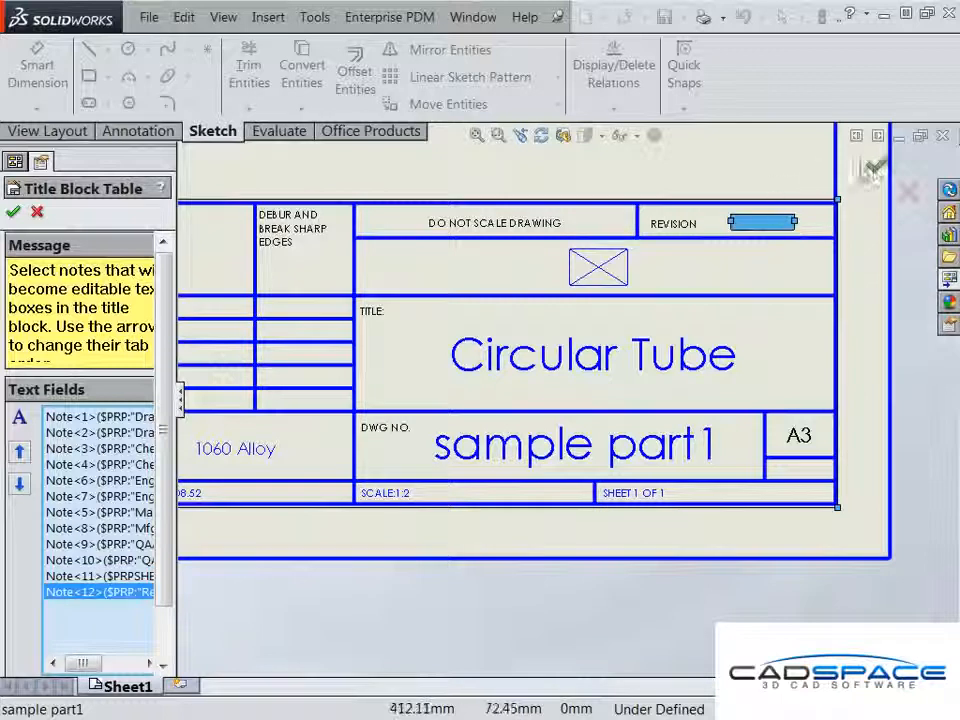
left_click(876, 172)
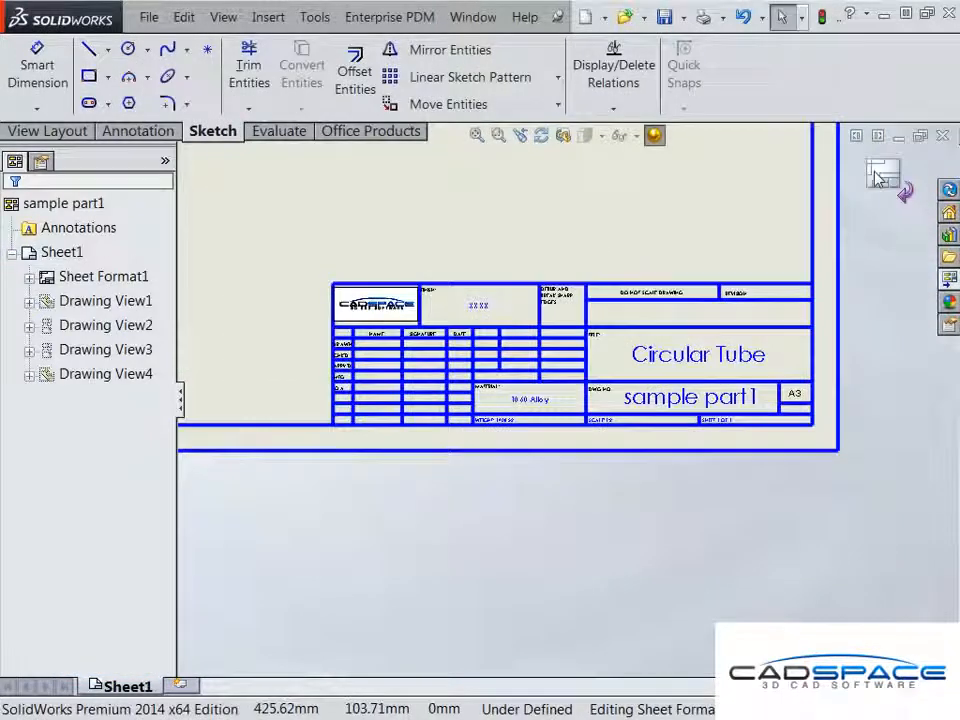
left_click(876, 177)
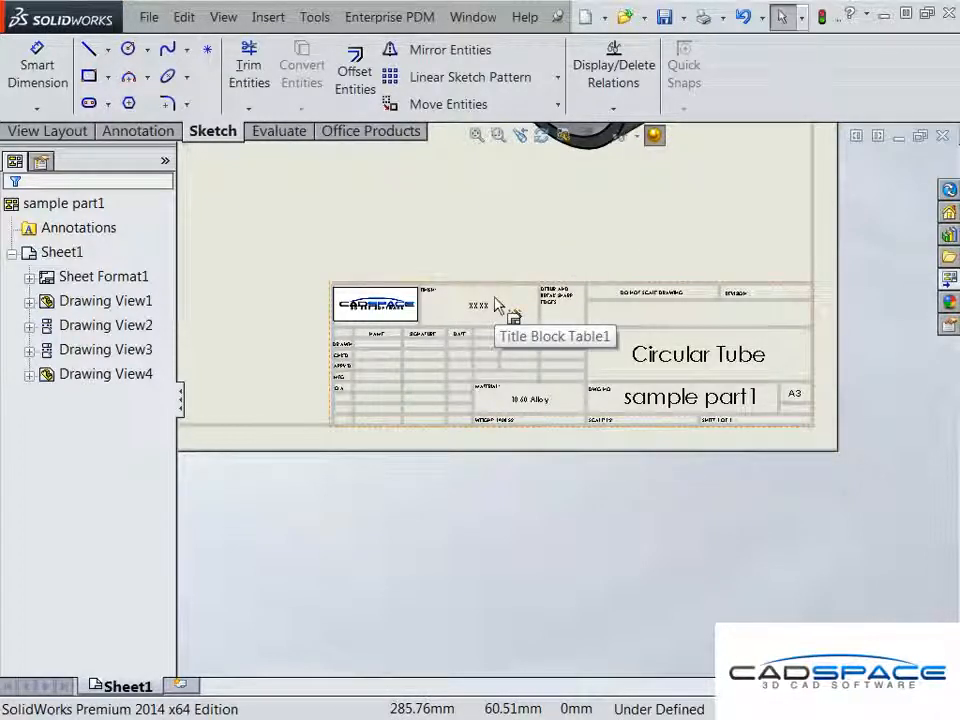
Open the title block table for data entry and enter xxxx as the DRAWN name and date
double_click(497, 306)
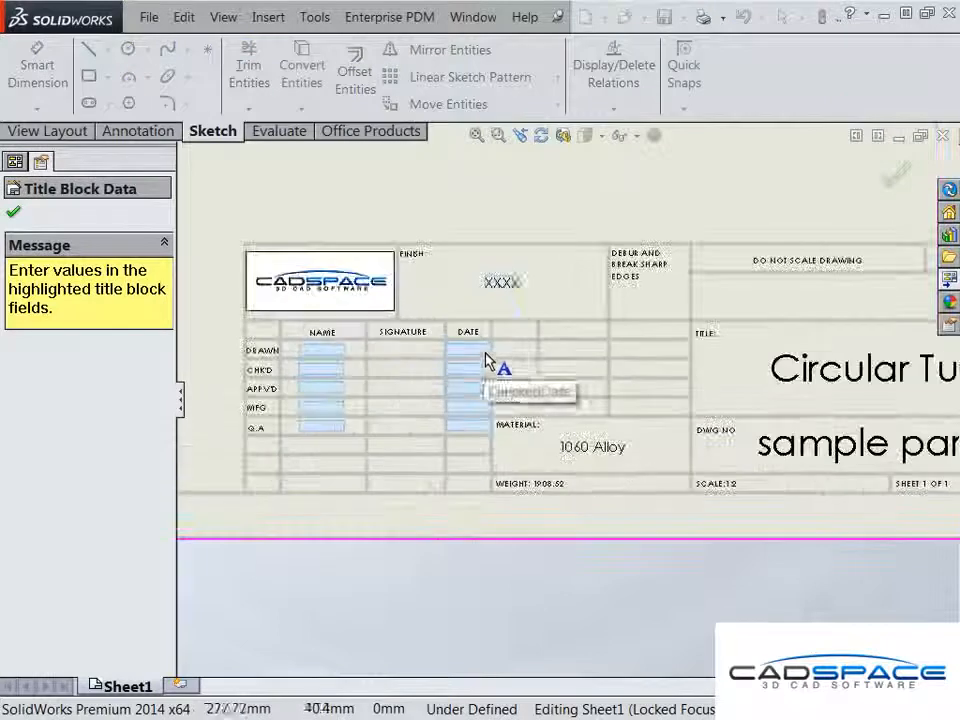
left_click(322, 350)
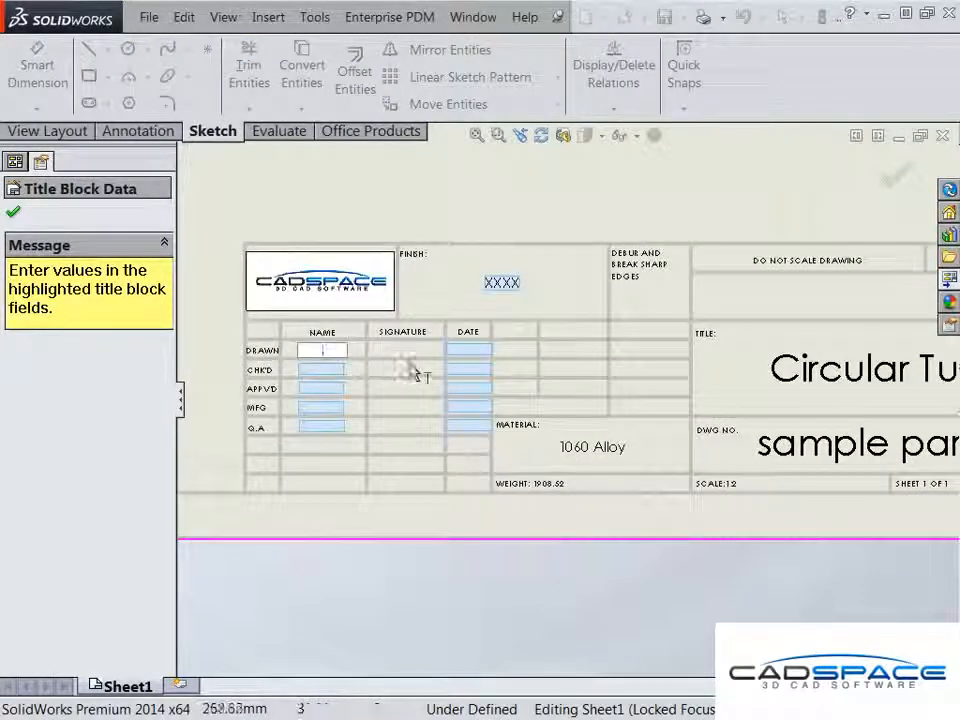
type("xxxx")
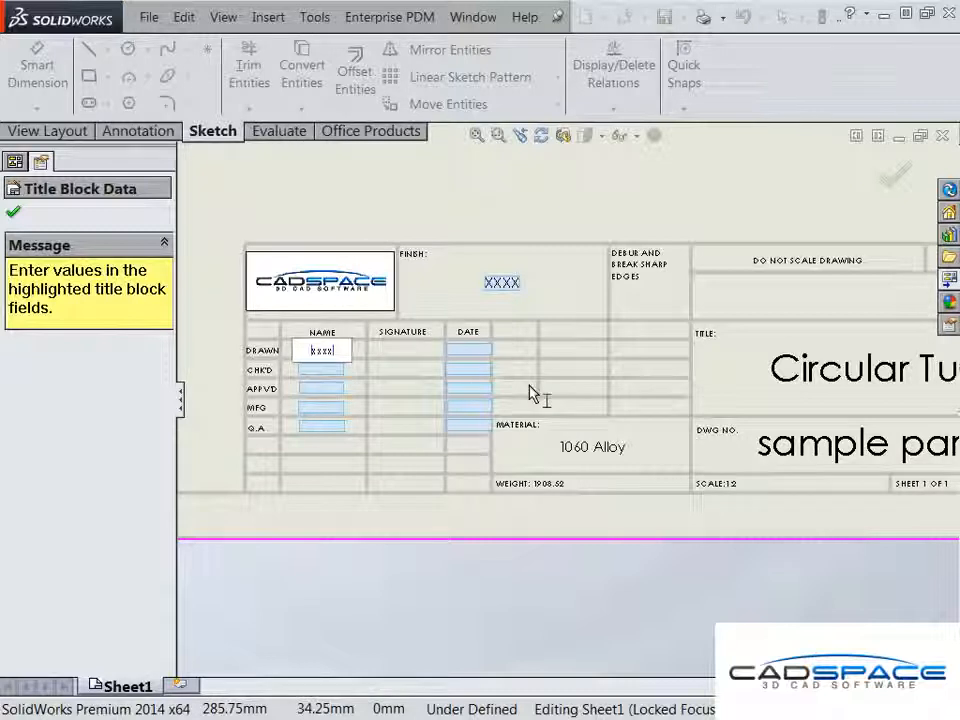
key("Tab")
key("Tab")
key("Tab")
key("Tab")
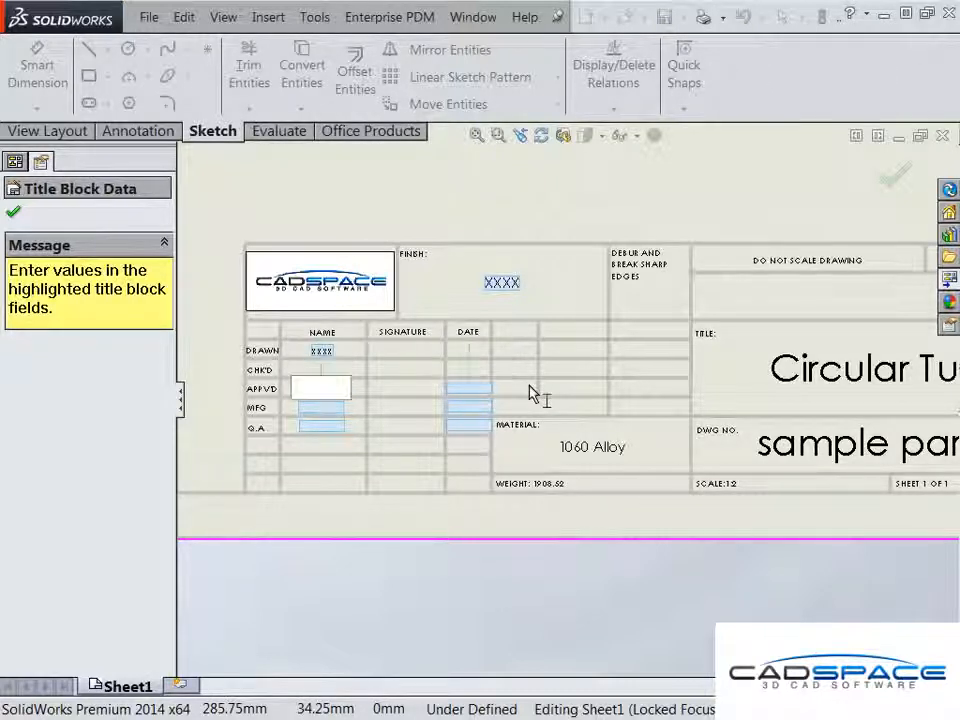
key("Tab")
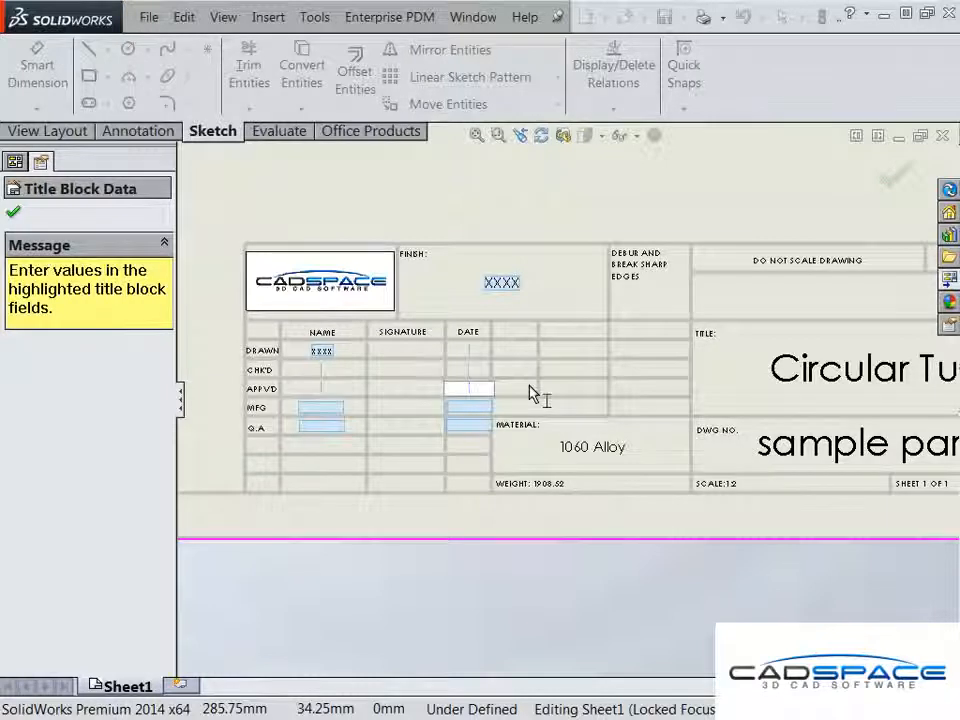
key("Tab")
key("Delete")
key("Tab")
key("Tab")
key("Tab")
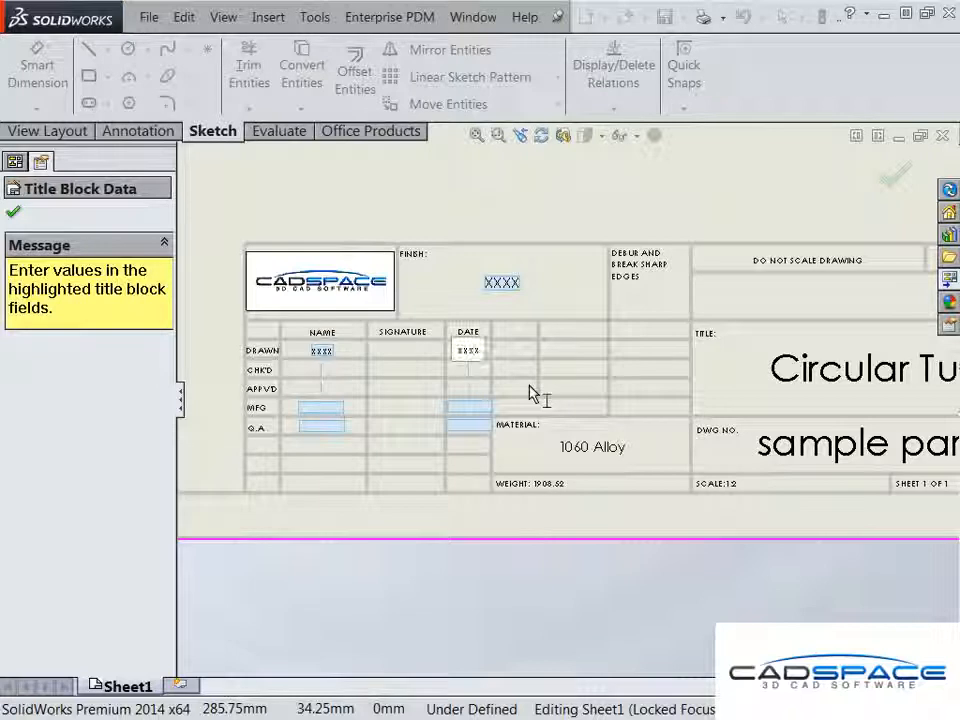
Enter xxxx for the CHK'D, APPV'D, MFG and Q.A names and dates and A for the revision, and accept the data
key("Tab")
key("Tab")
key("Tab")
key("Tab")
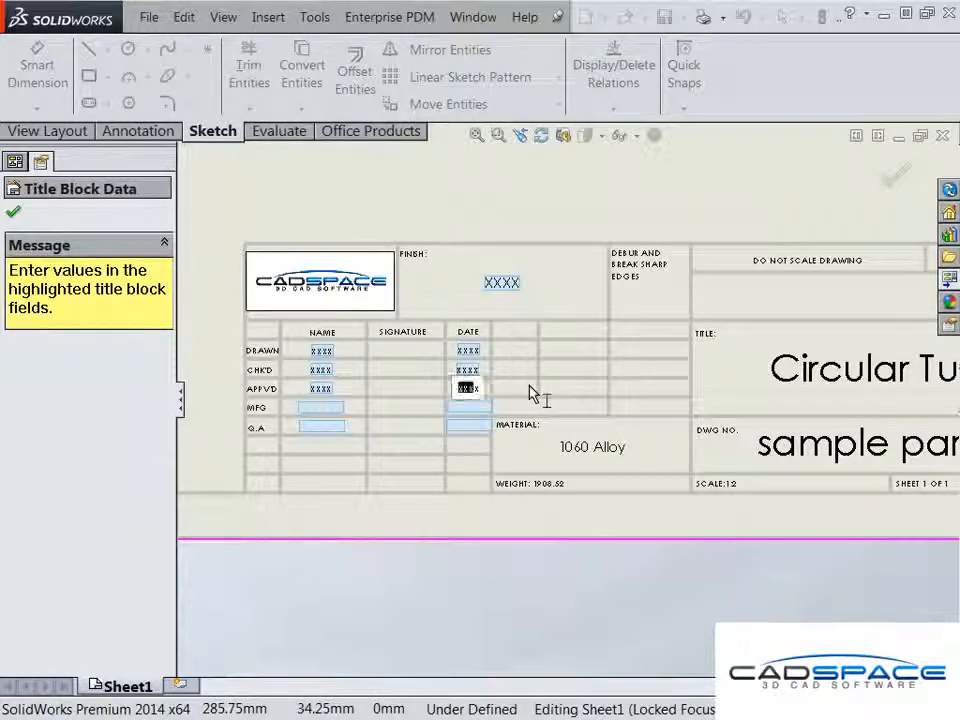
key("Tab")
key("Tab")
key("Tab")
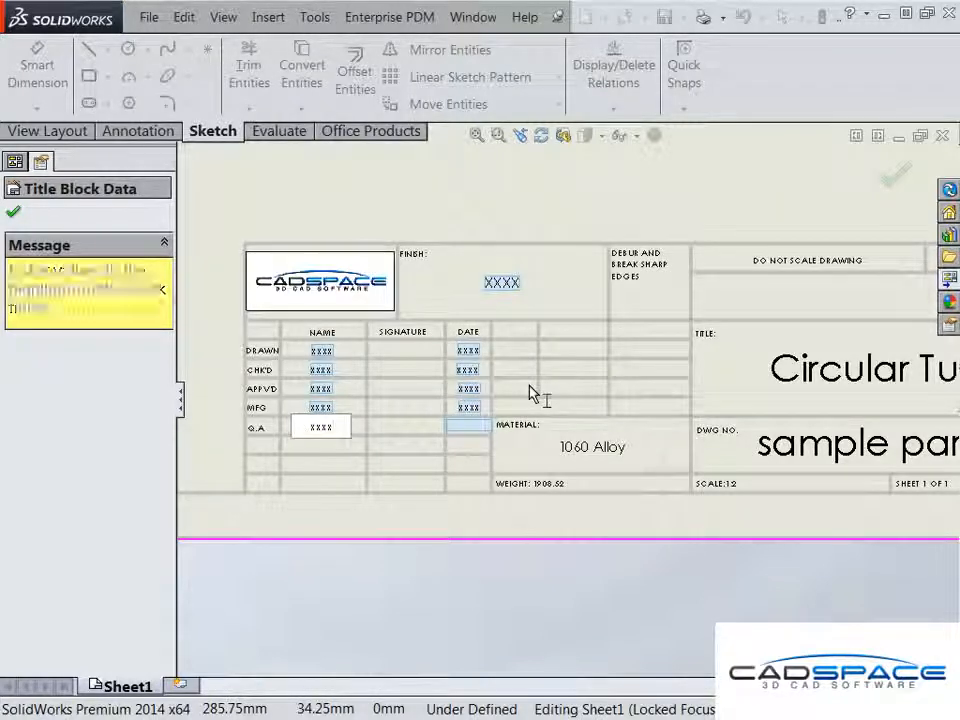
left_click(530, 385)
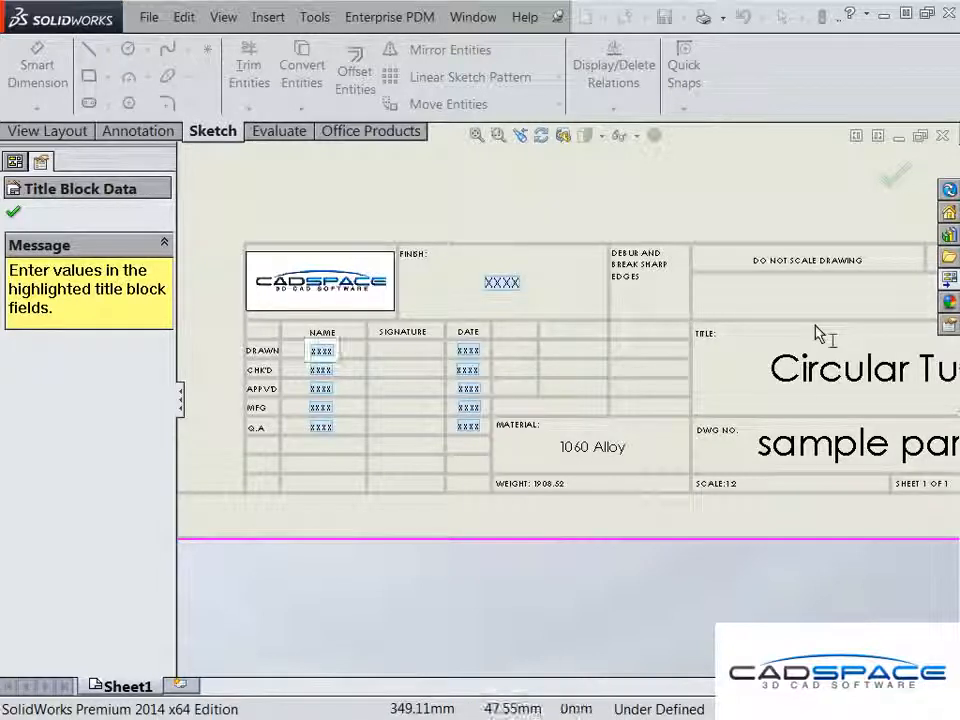
left_click(890, 178)
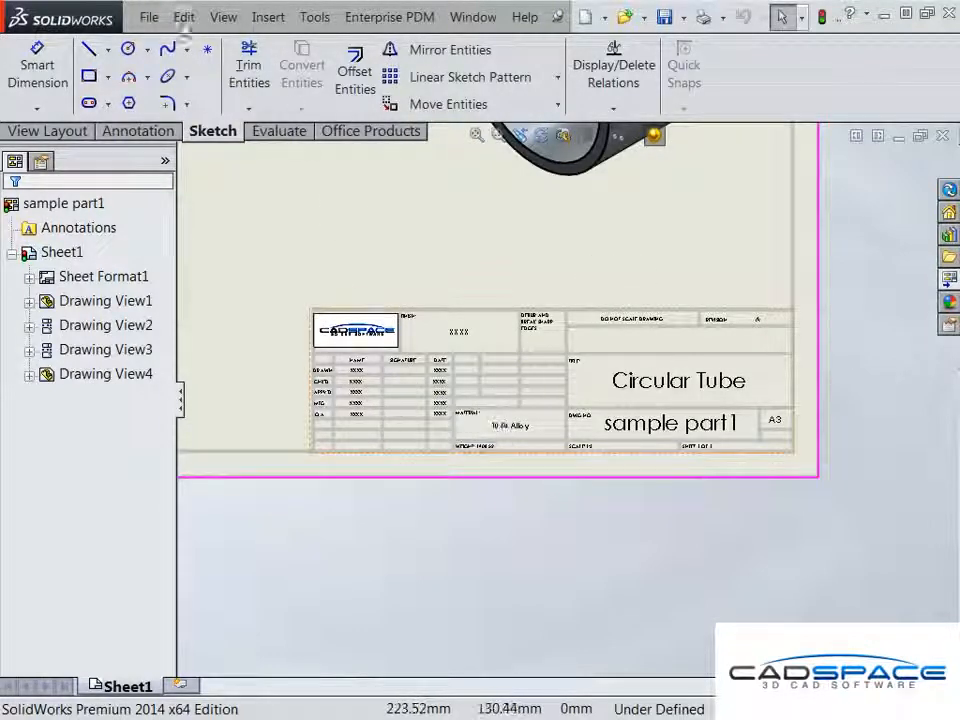
Review the drawing's custom file properties and their values against the title block entries
left_click(148, 17)
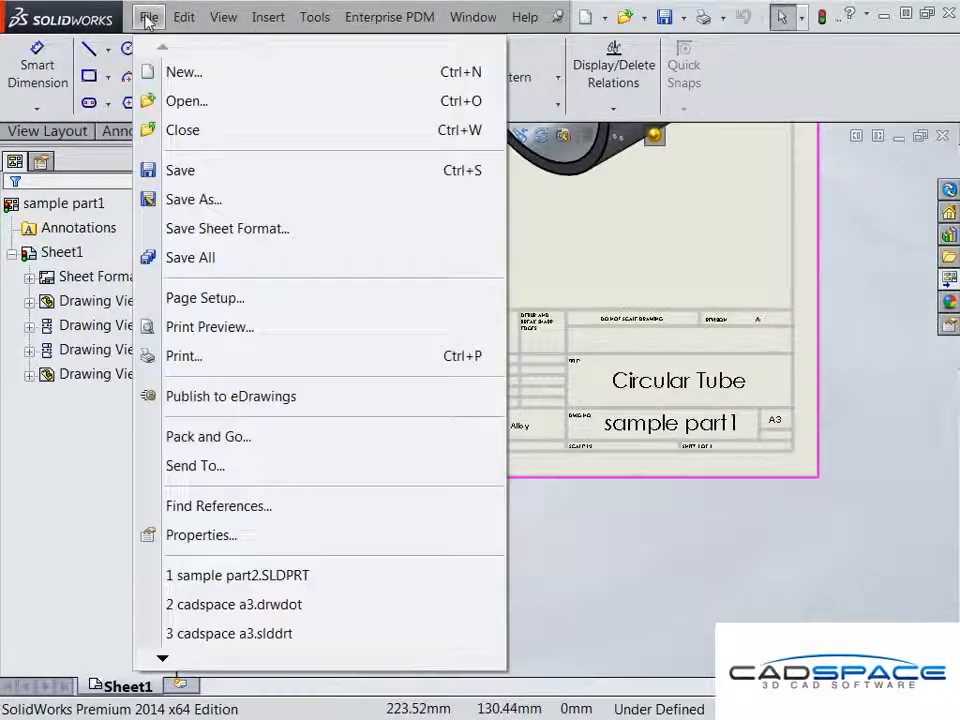
left_click(266, 547)
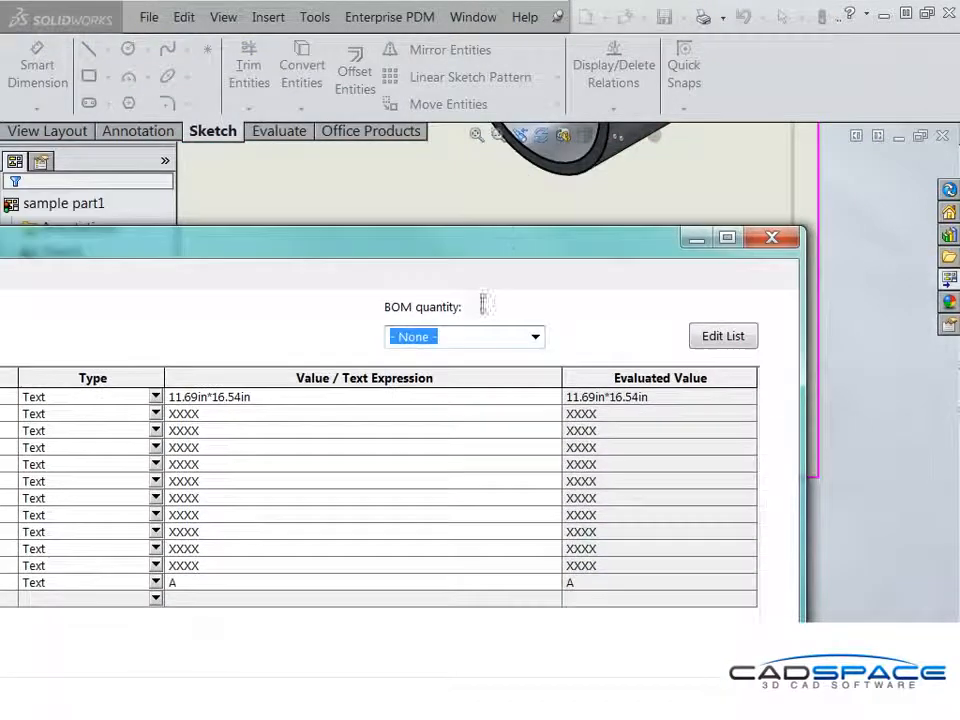
left_click_drag(526, 233, 719, 117)
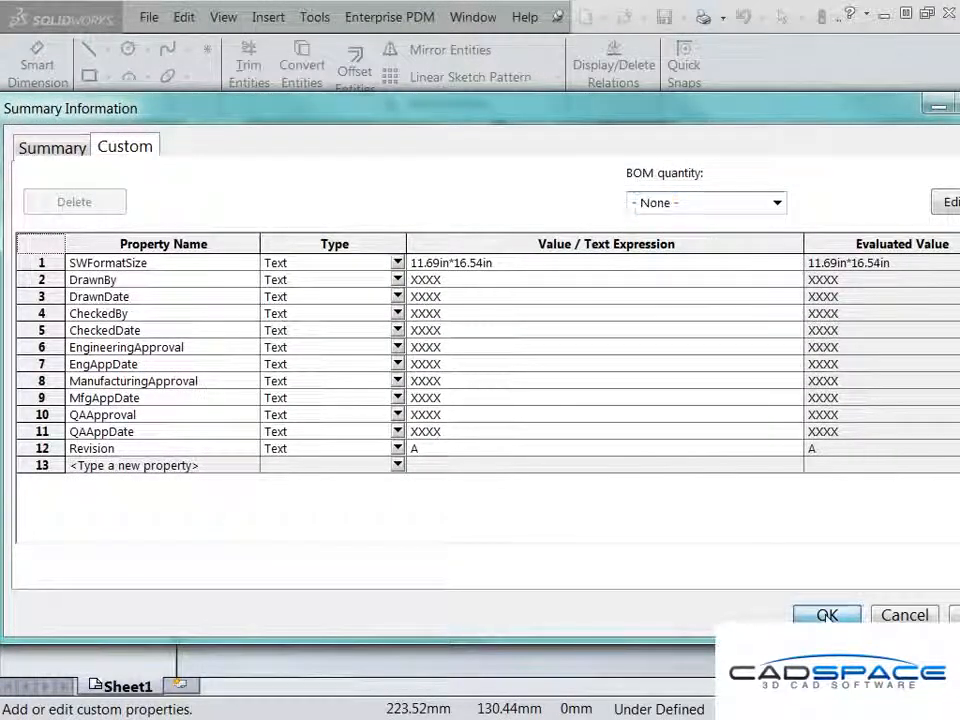
left_click(827, 614)
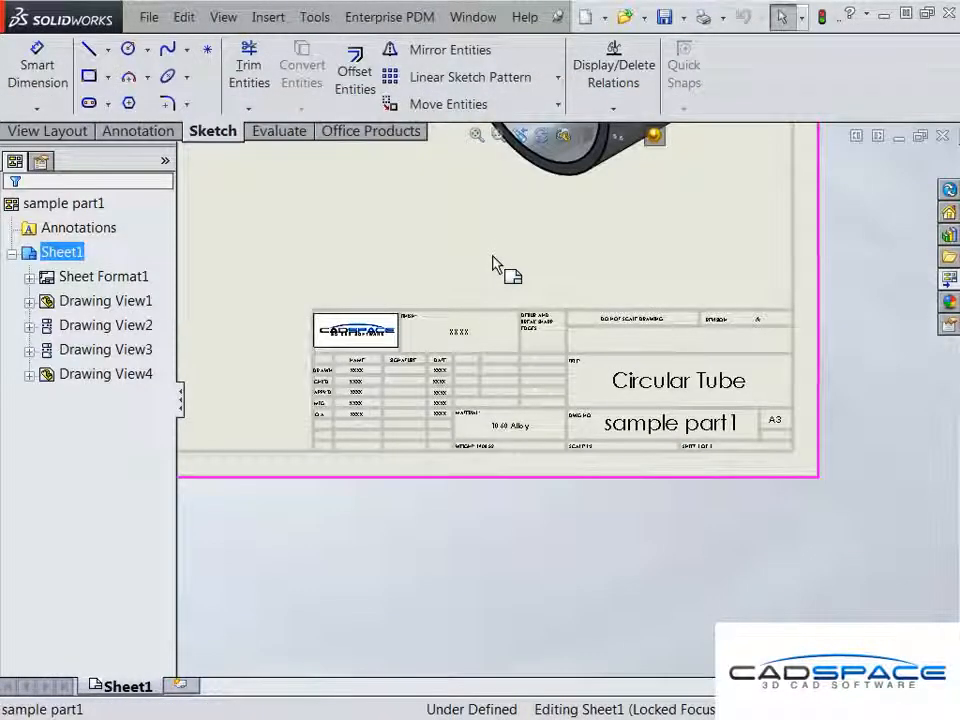
Add a second sheet to check which title block it uses, and delete that sheet
key("f")
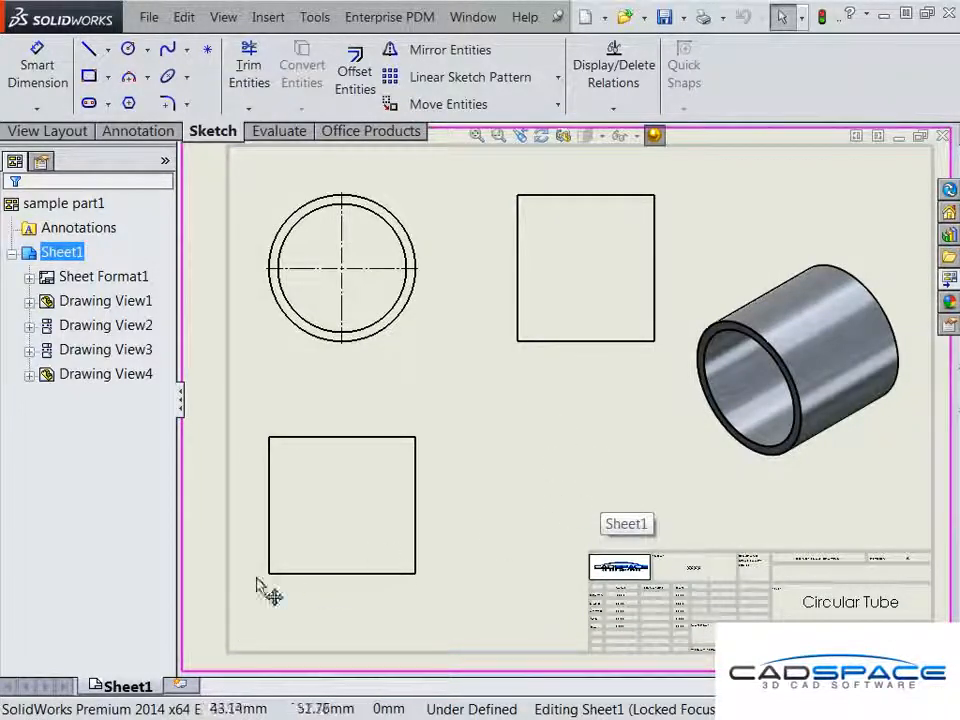
left_click(186, 686)
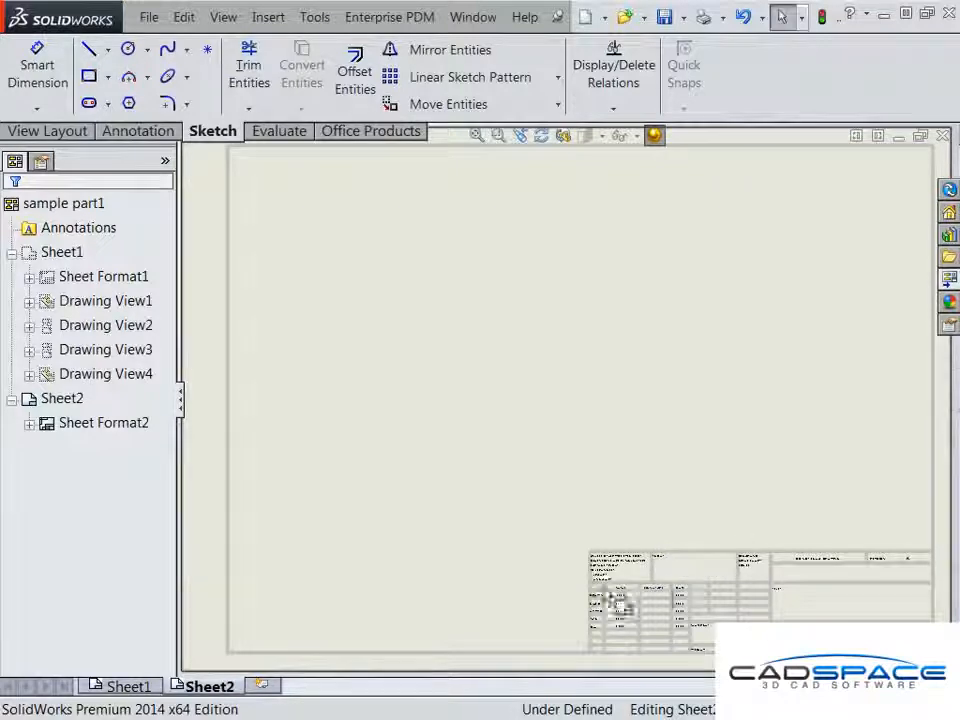
right_click(213, 690)
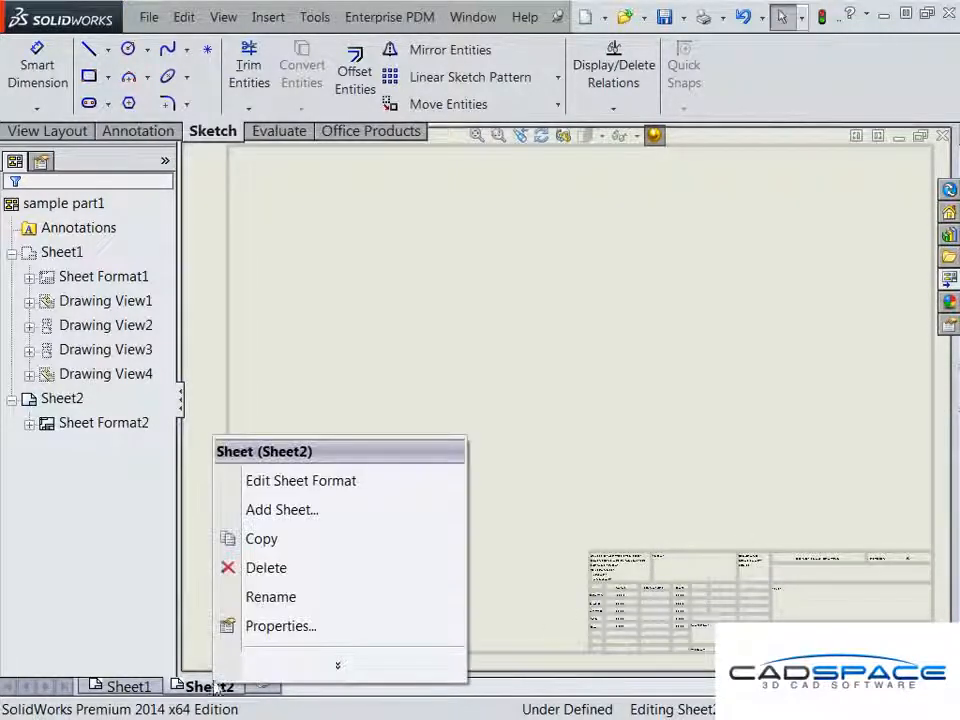
left_click(288, 566)
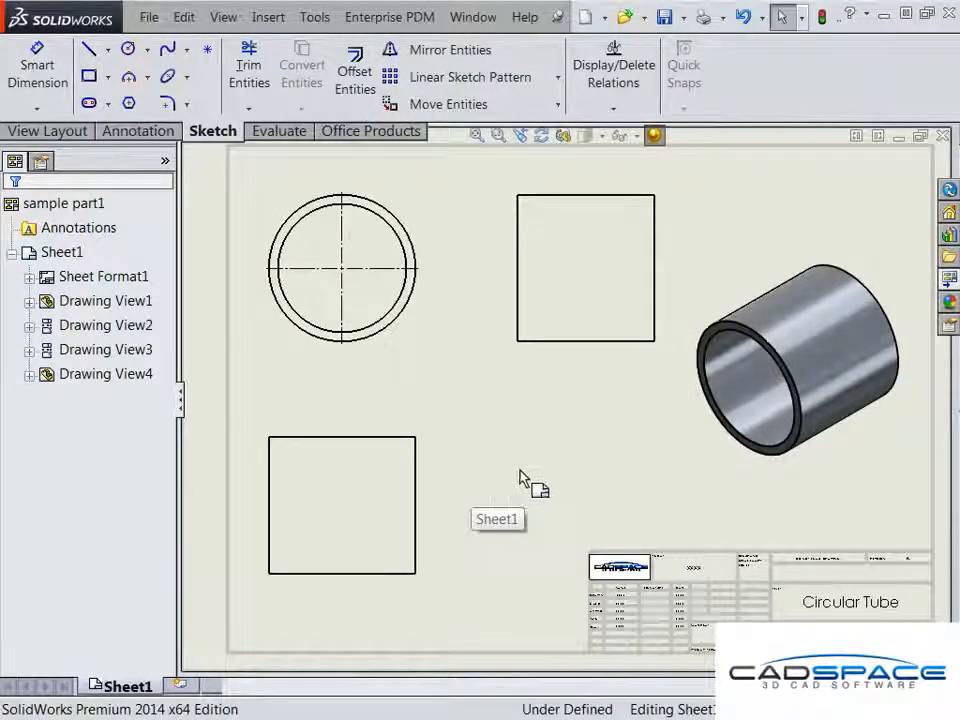
Save the customised sheet format as cadspace a3 in the sheetformat folder
left_click(150, 18)
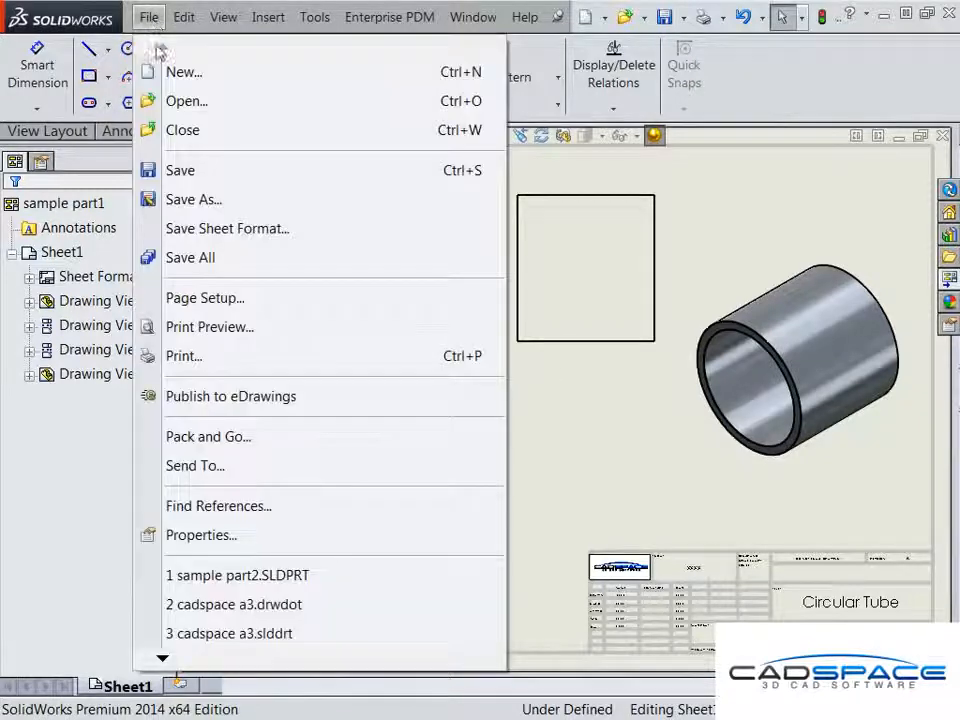
left_click(226, 230)
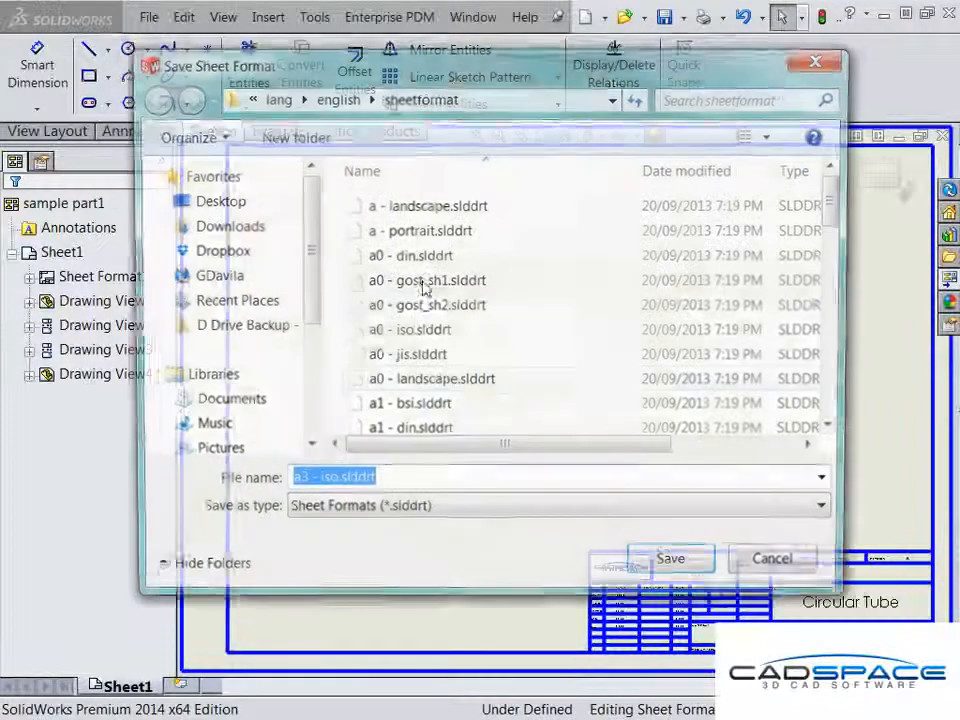
type("ca")
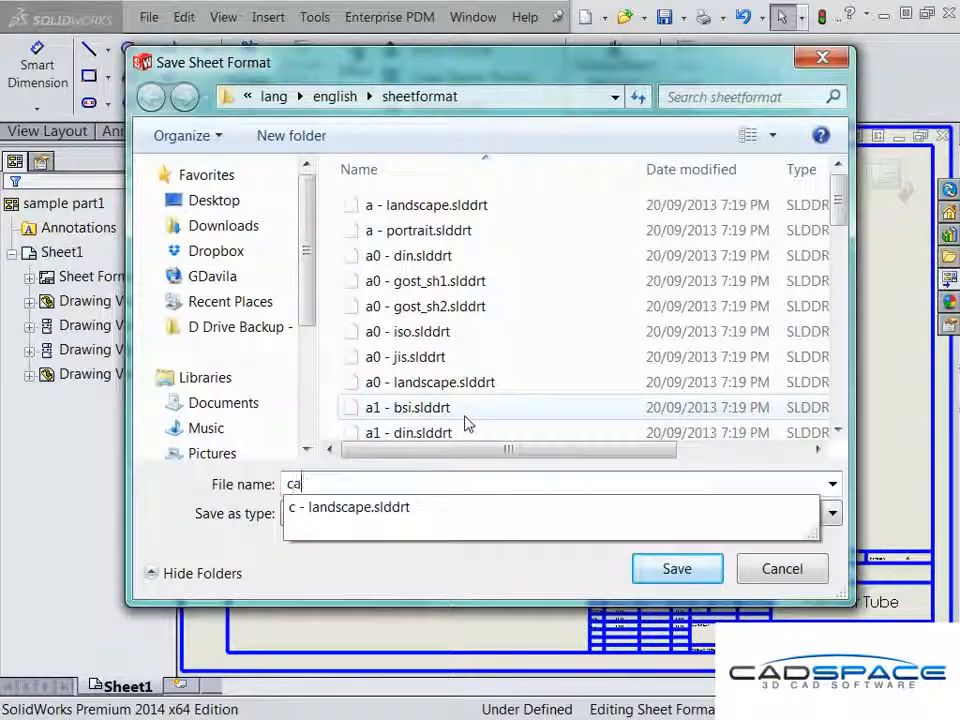
type("dsapce")
key("BackSpace")
type("pace a3")
key("Return")
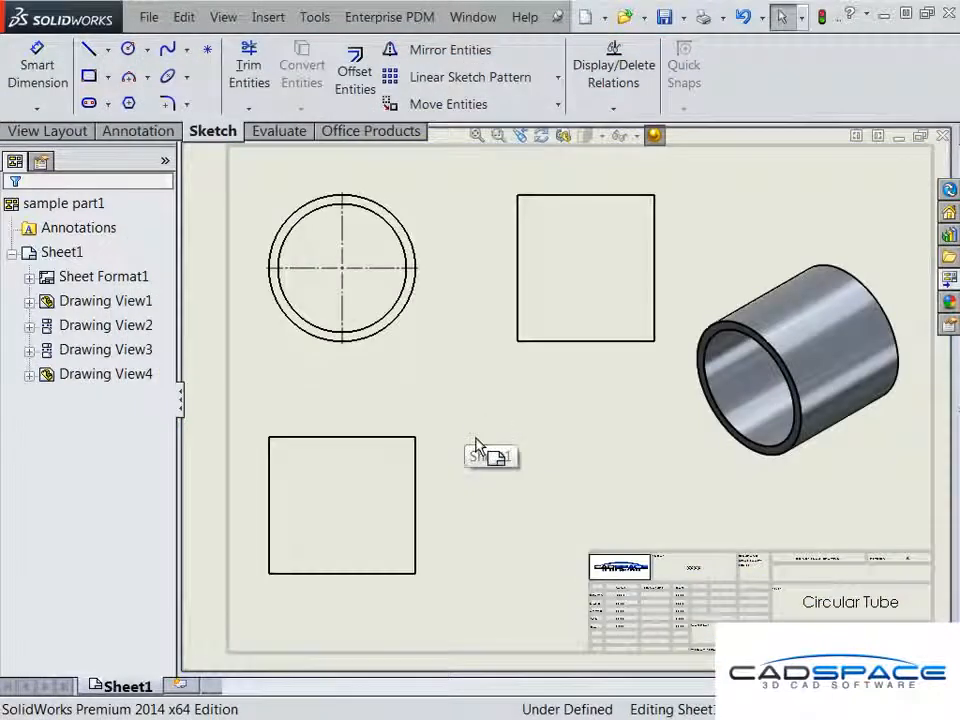
Add another sheet to check whether it picks up the saved sheet format, and delete it again
left_click(180, 692)
right_click(215, 688)
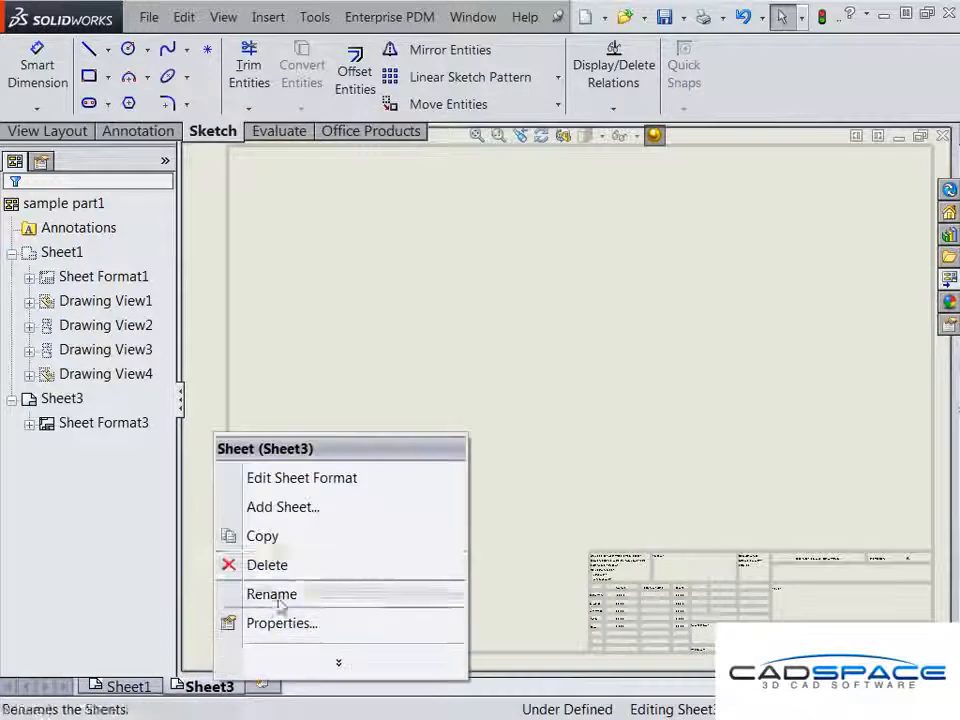
left_click(296, 572)
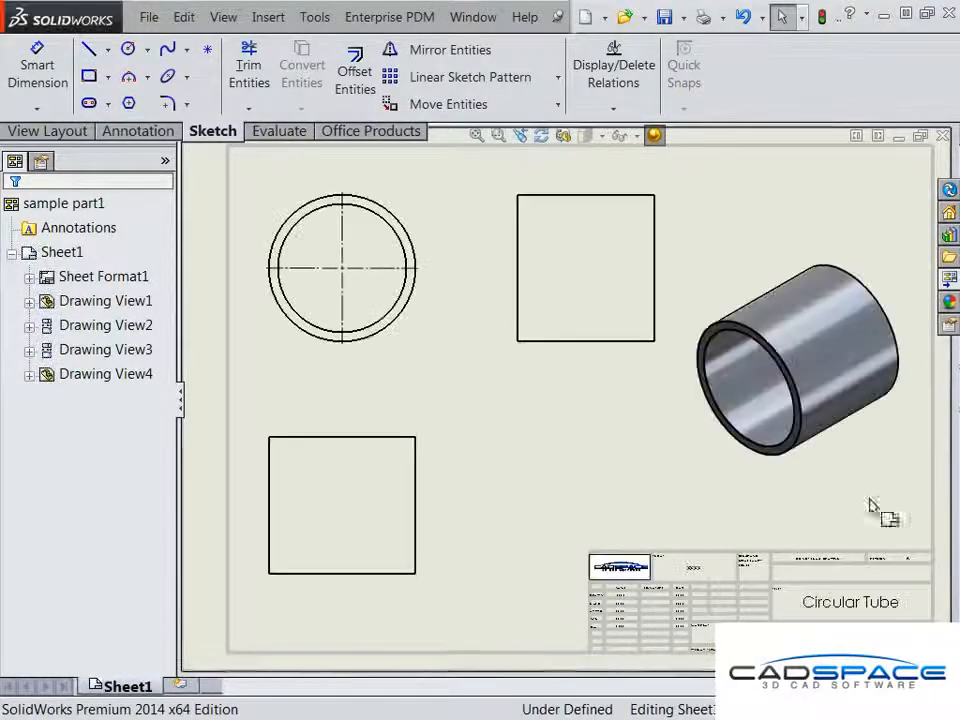
Apply the cadspace a3 sheet format to Sheet1, including non-standard formats in the available sheet sizes
right_click(480, 381)
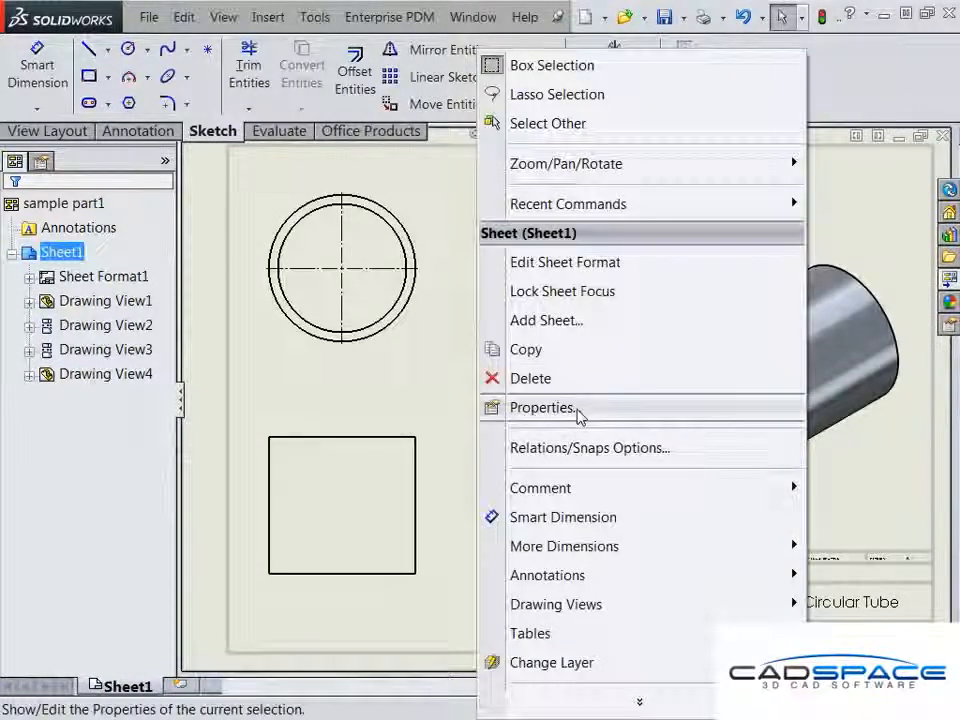
left_click(521, 407)
left_click_drag(354, 232, 570, 107)
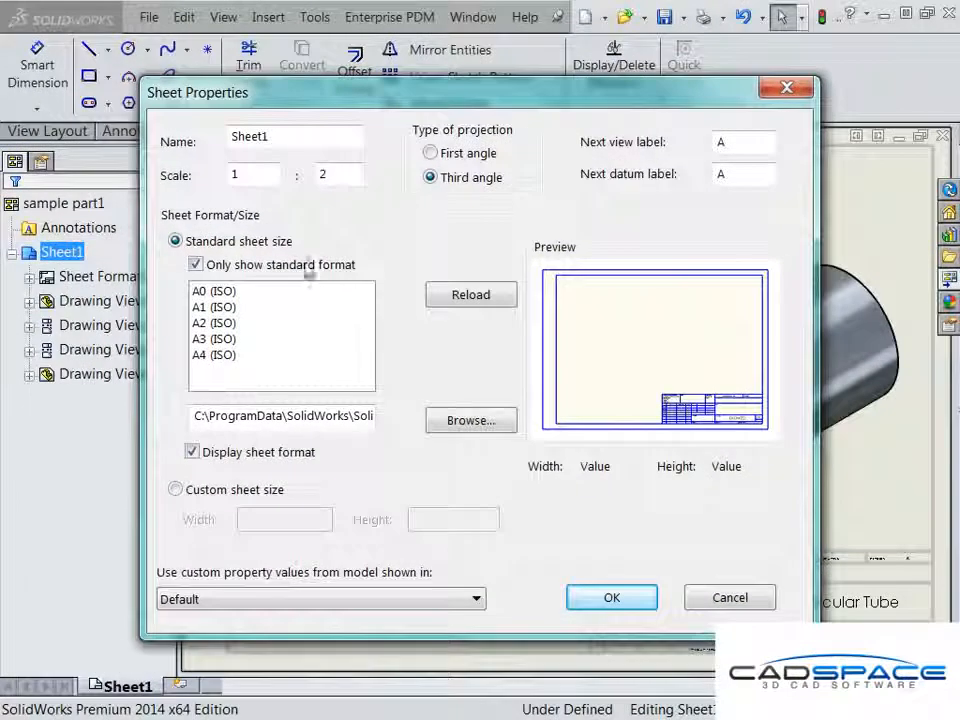
left_click(264, 266)
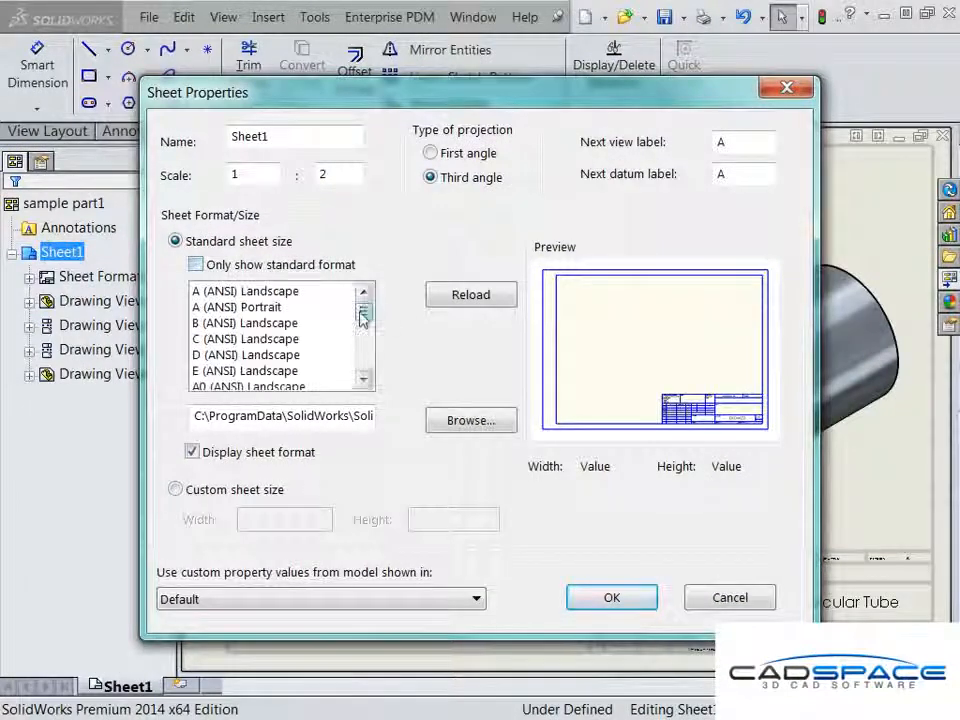
left_click_drag(363, 314, 340, 376)
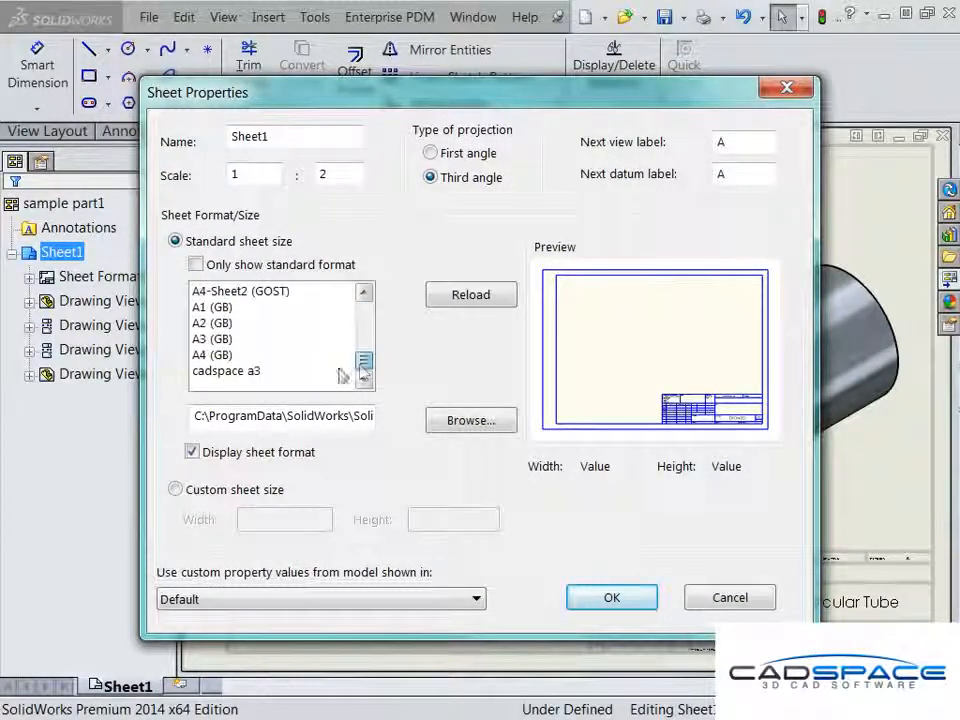
left_click(247, 374)
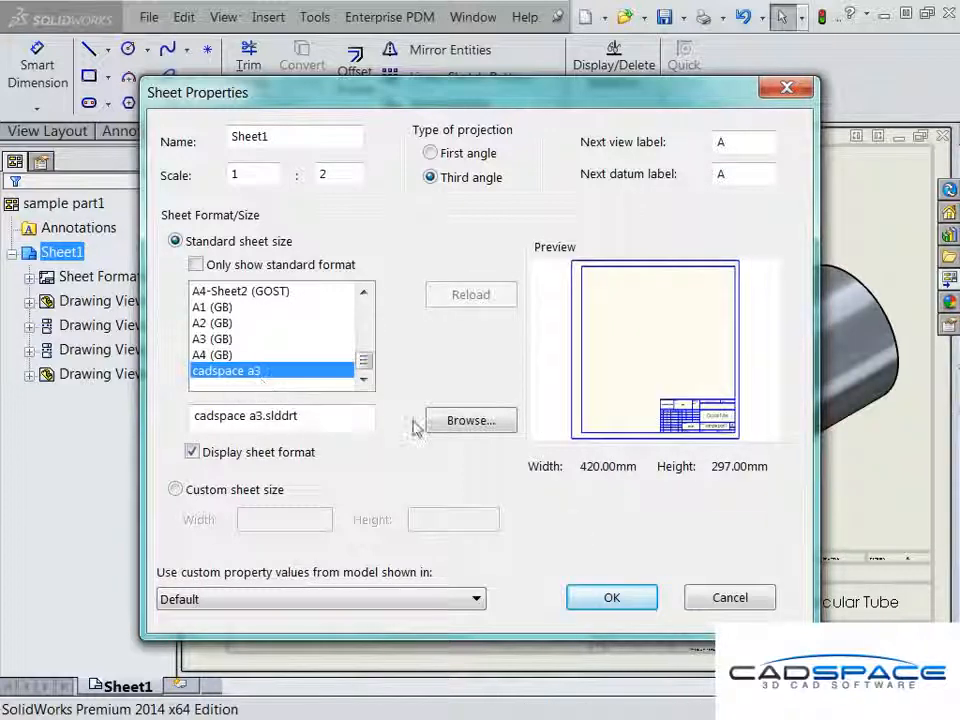
left_click(614, 598)
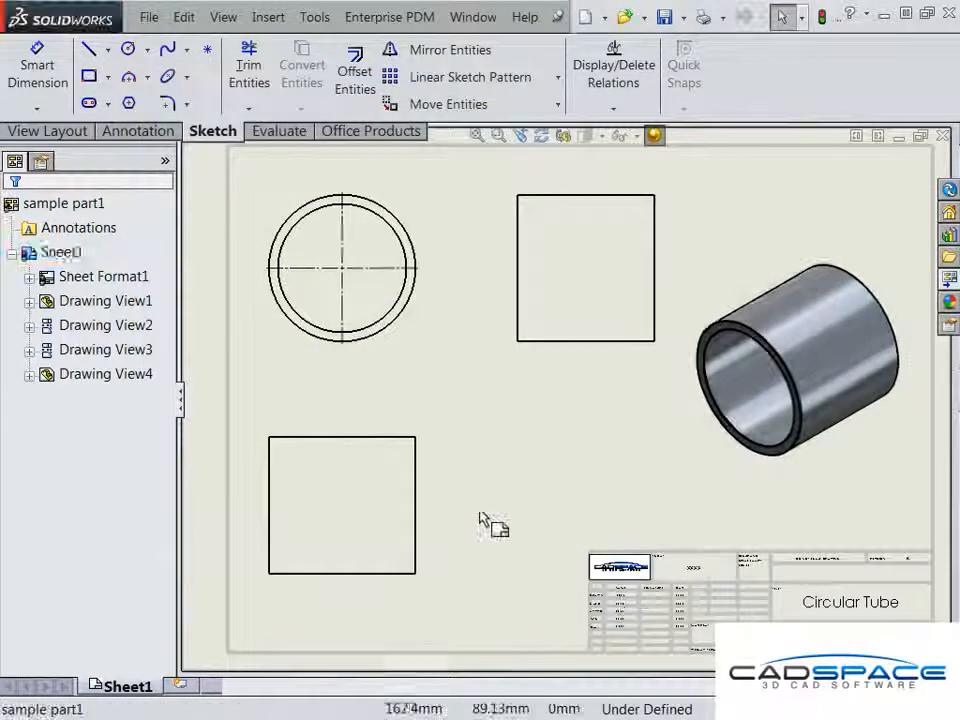
Add a second sheet to check that it uses the cadspace a3 format, and delete that sheet
left_click(180, 687)
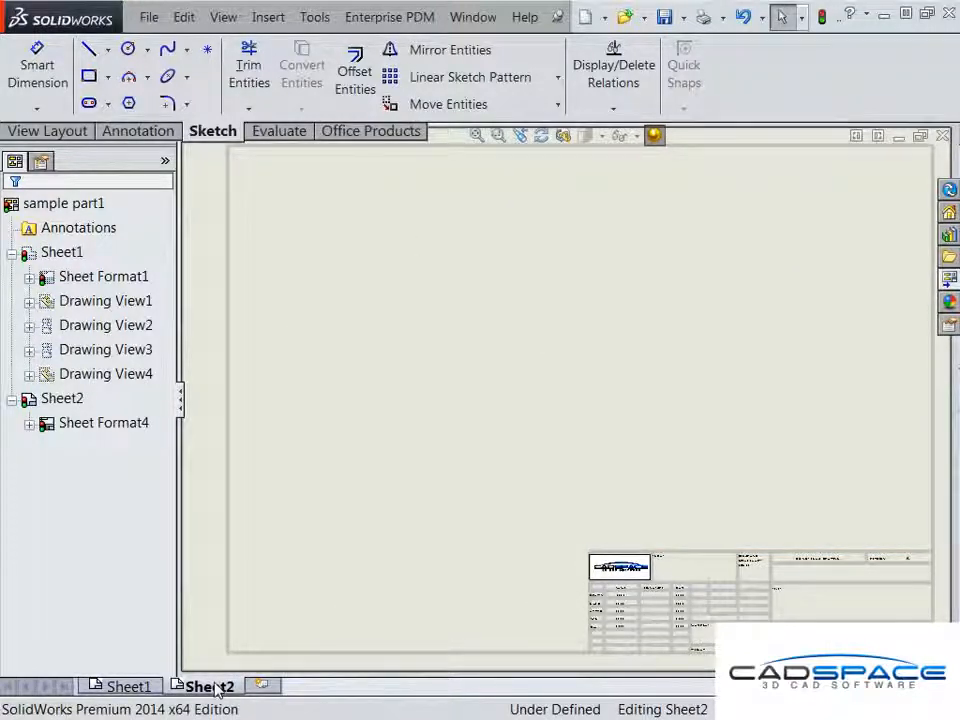
right_click(215, 688)
left_click(275, 594)
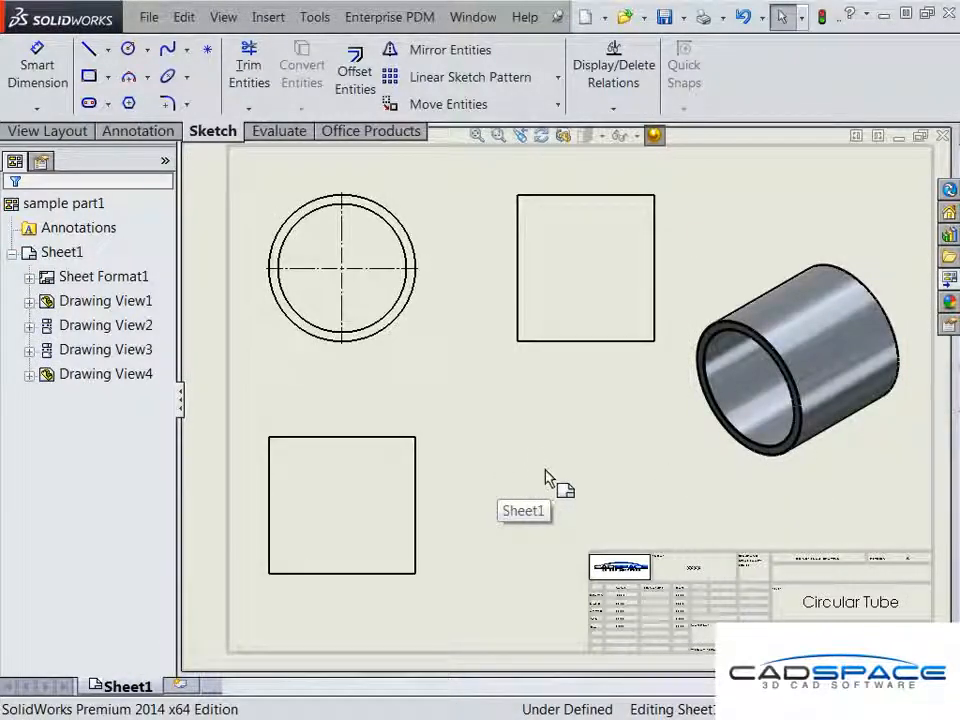
Save the drawing as a Drawing Templates (*.drwdot) file named cadspace a3 in the templates folder, accepting removal of the model from the views
left_click(148, 17)
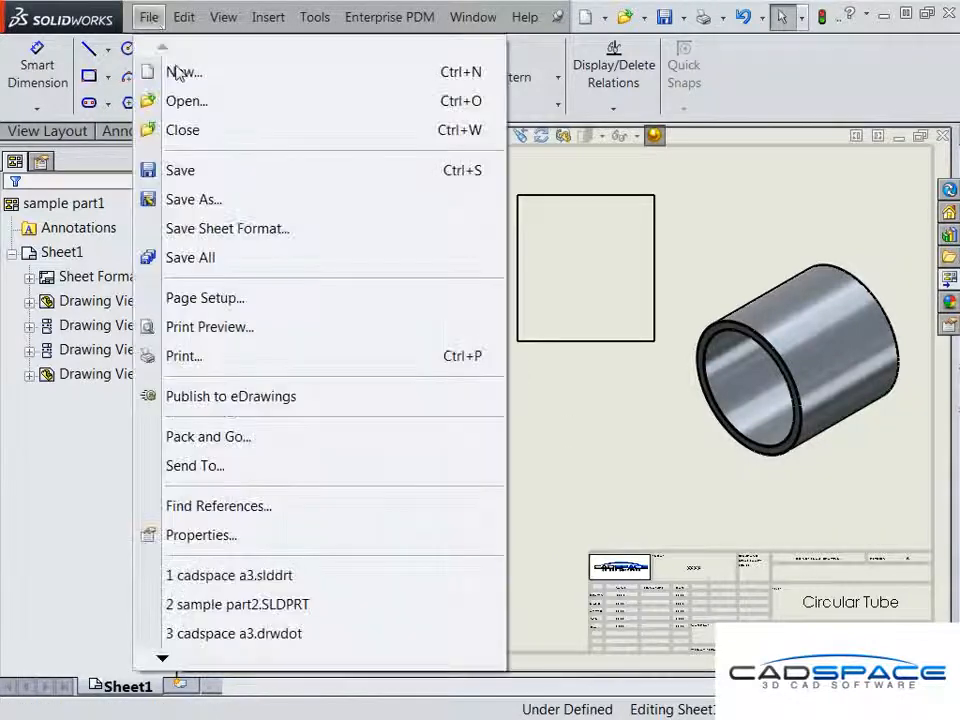
left_click(240, 200)
left_click(345, 534)
left_click(354, 342)
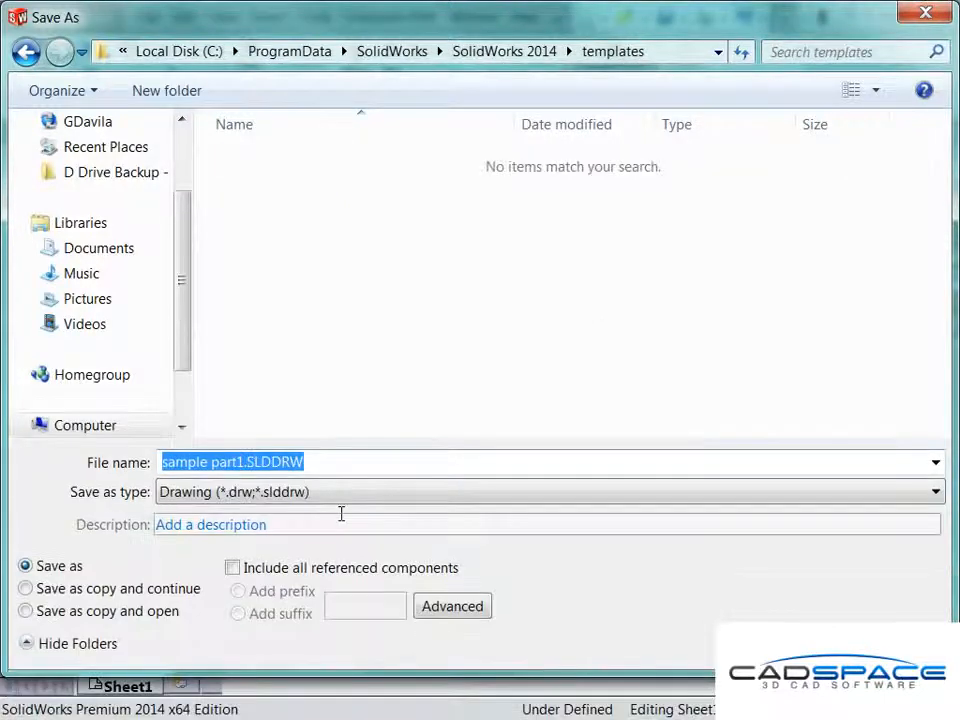
left_click(350, 499)
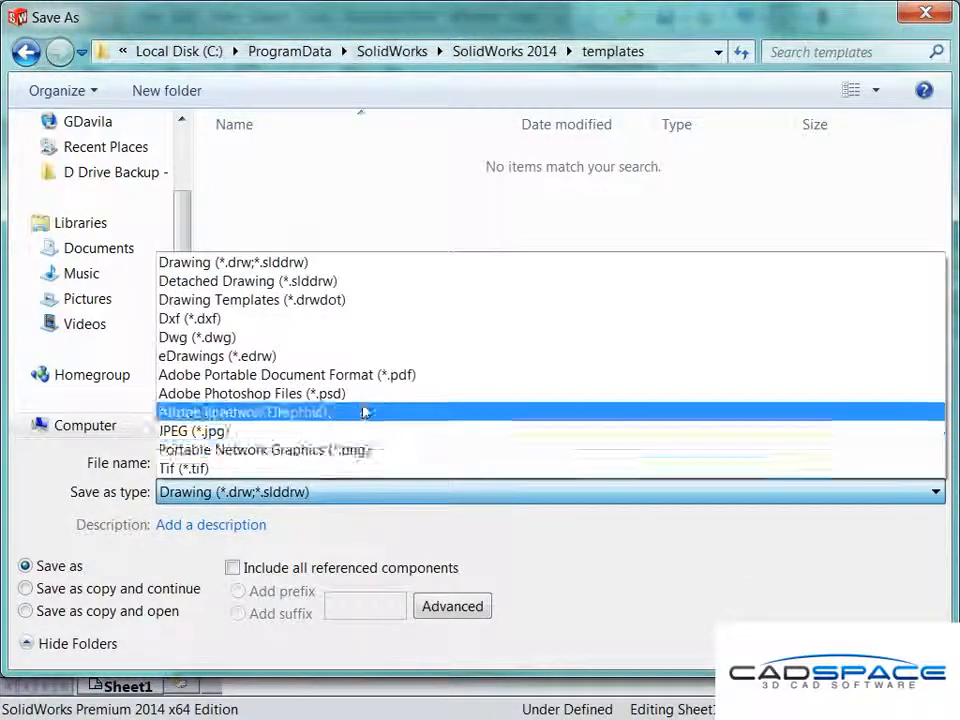
left_click(371, 300)
left_click(325, 463)
left_click_drag(336, 459, 139, 467)
type("cadspace a3")
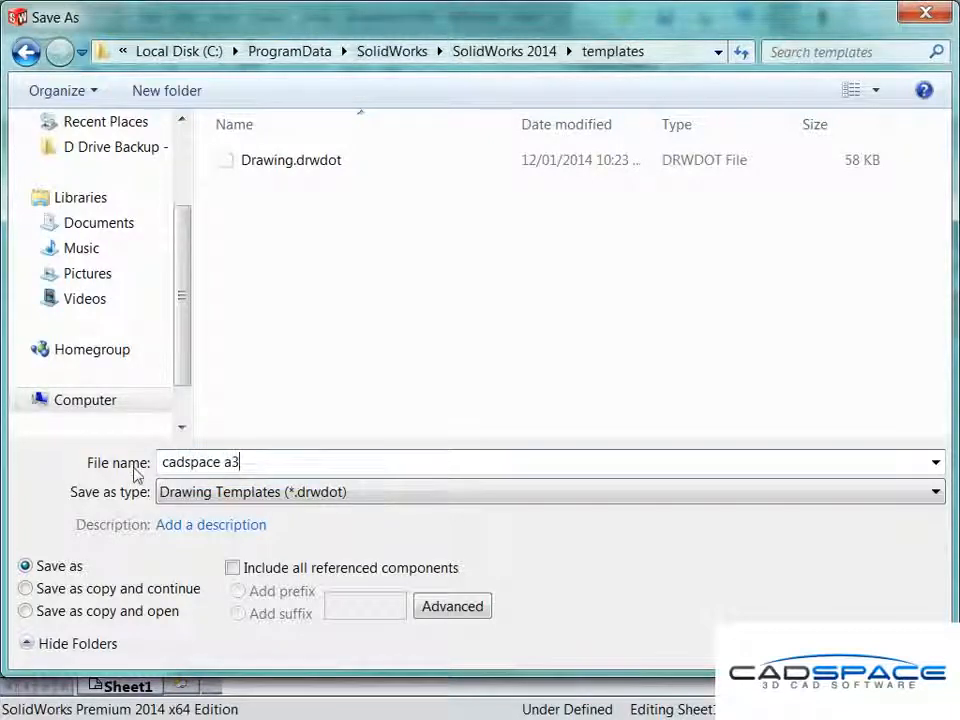
key("Return")
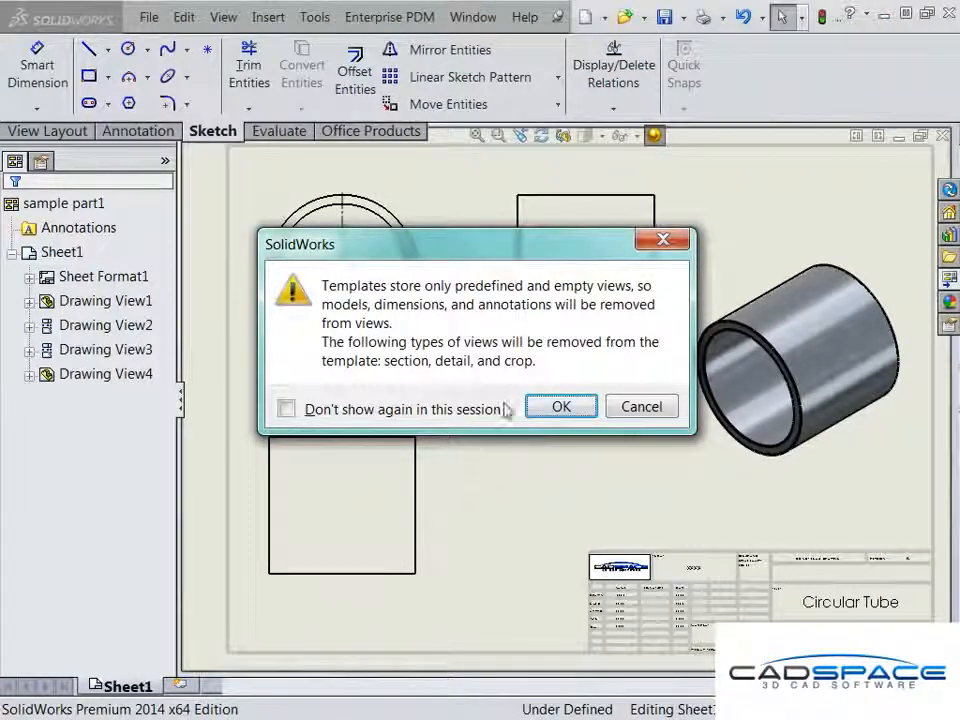
left_click(557, 408)
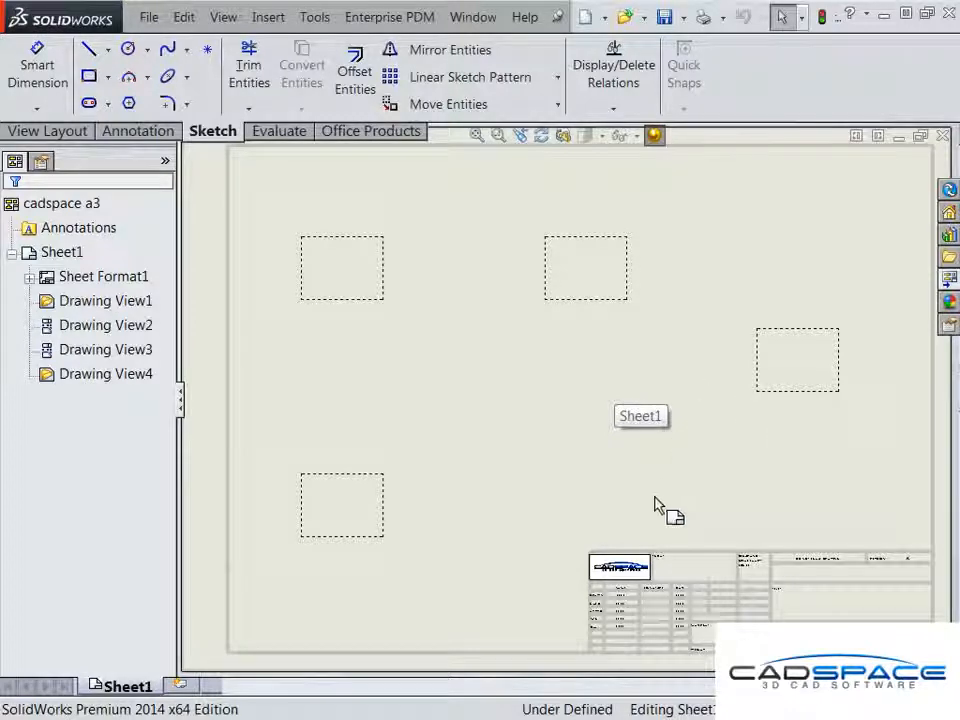
Close the template file and make a new drawing of sample part1 from the cadspace a3 template
left_click(945, 138)
left_click(546, 343)
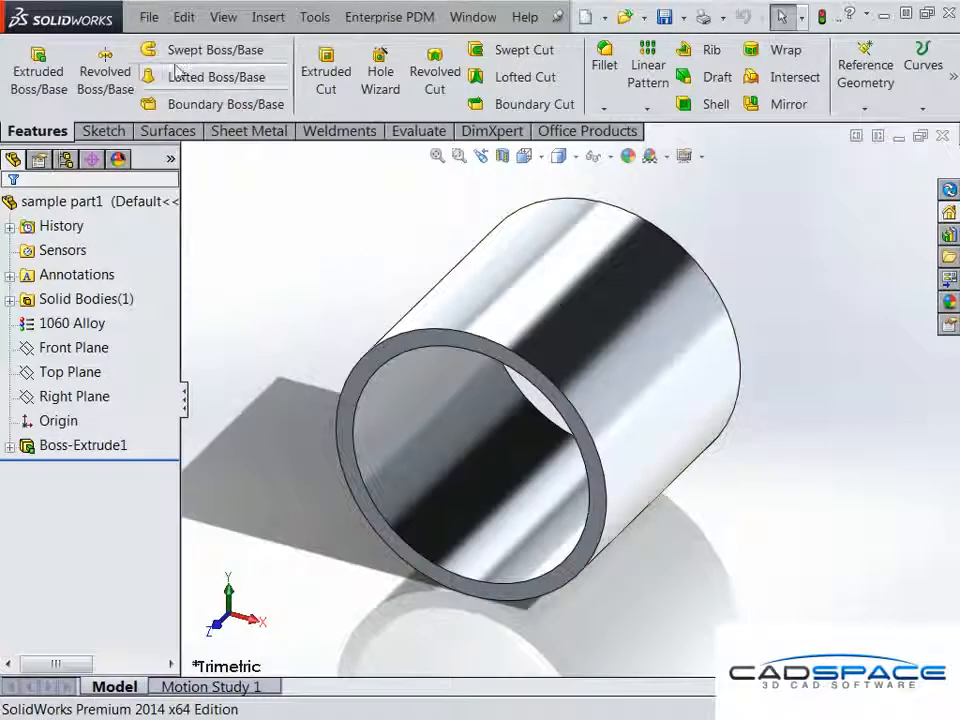
left_click(150, 18)
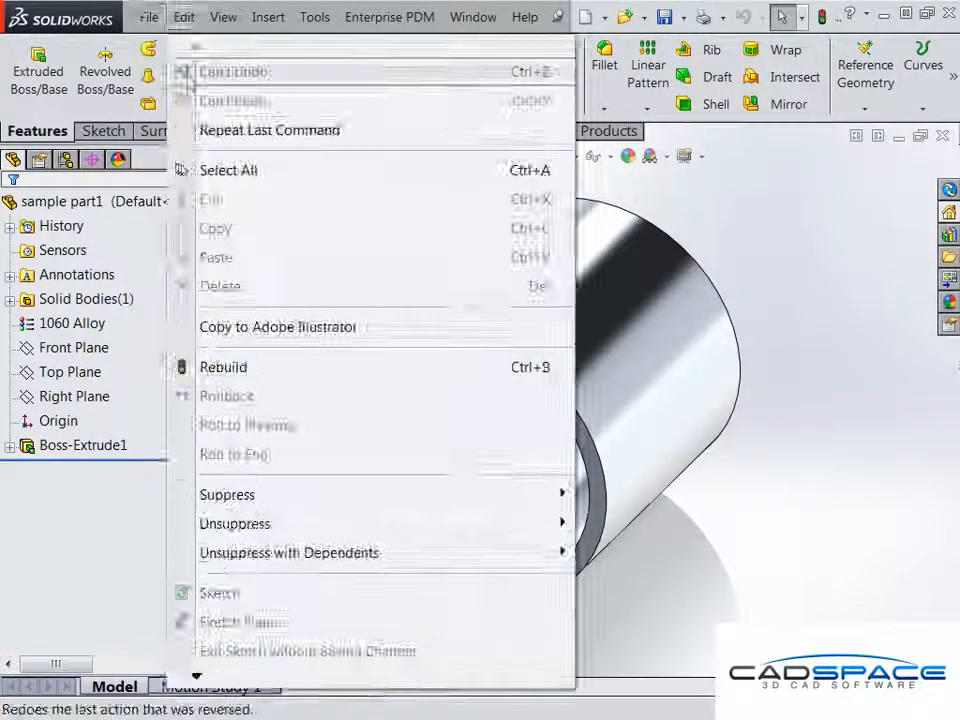
left_click(213, 172)
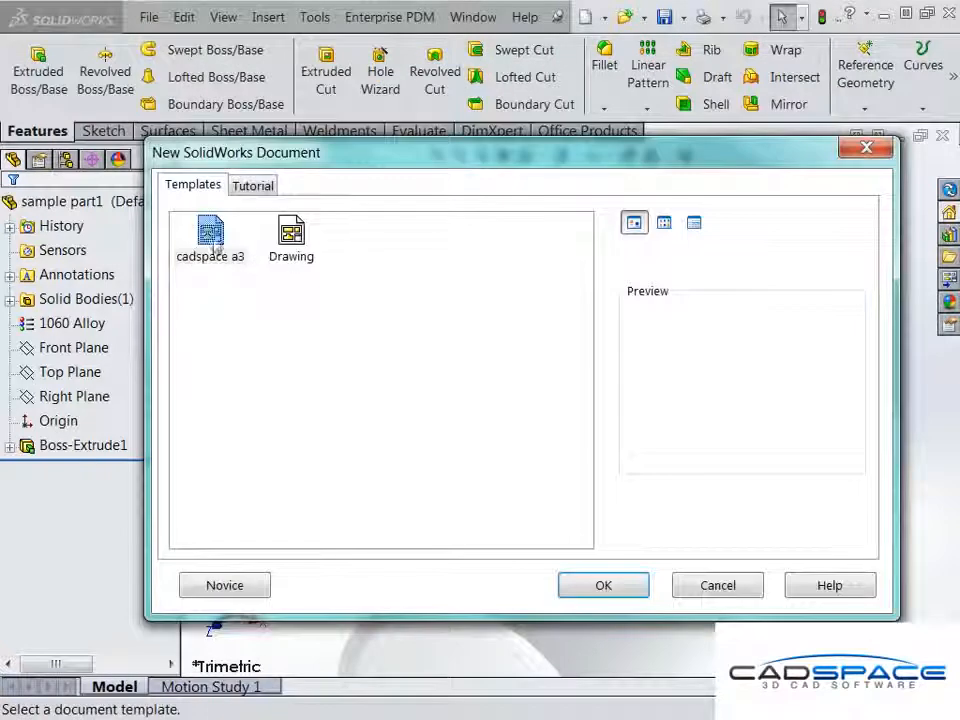
double_click(210, 235)
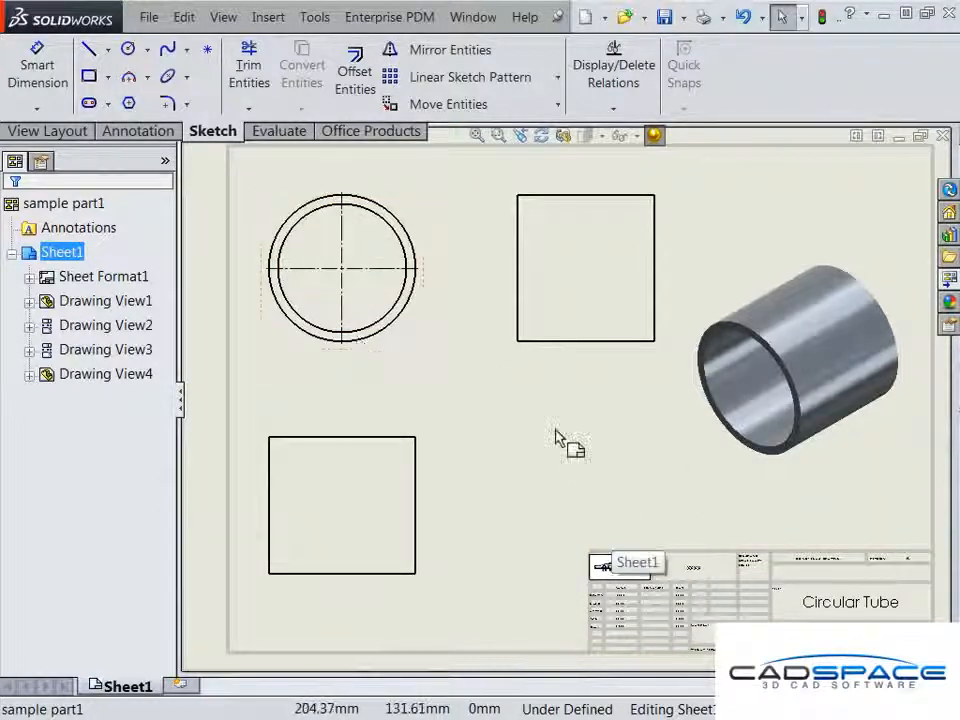
Return to the tube part window and open the recent file sample part2.SLDPRT
key("ctrl+Tab")
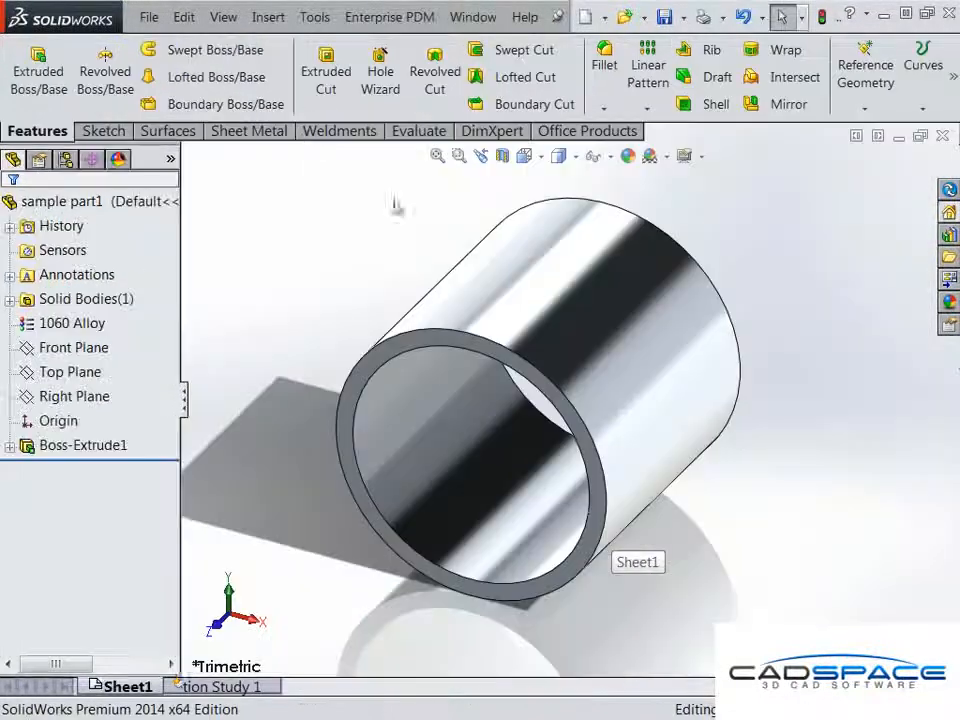
left_click(148, 17)
mouse_move(204, 658)
left_click(237, 604)
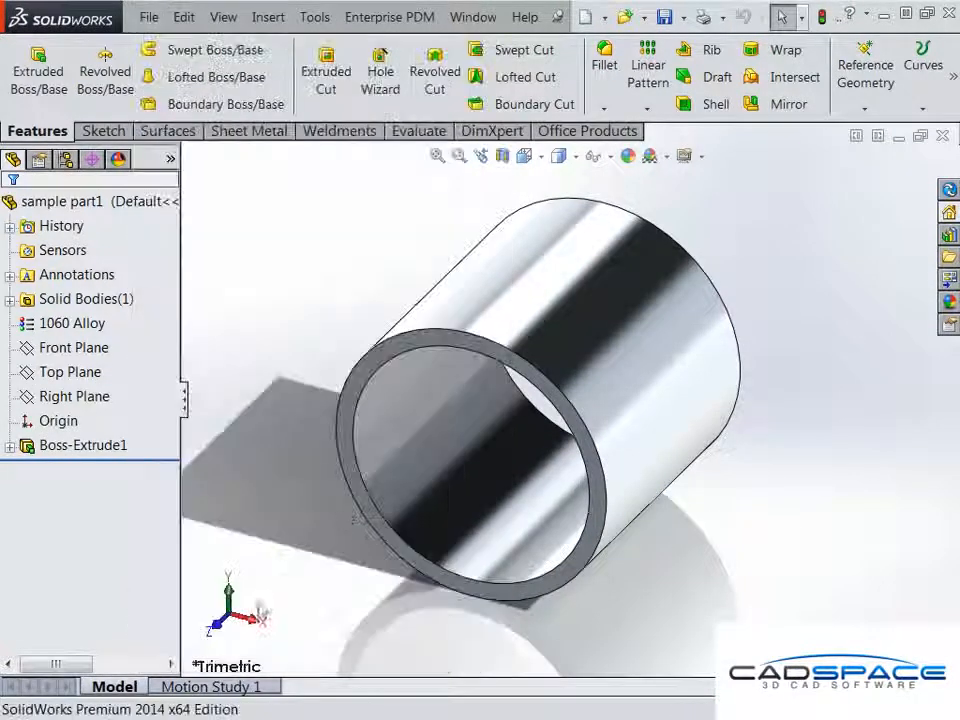
Make a drawing of the hexagonal sample part2 from the cadspace a3 template
left_click(145, 22)
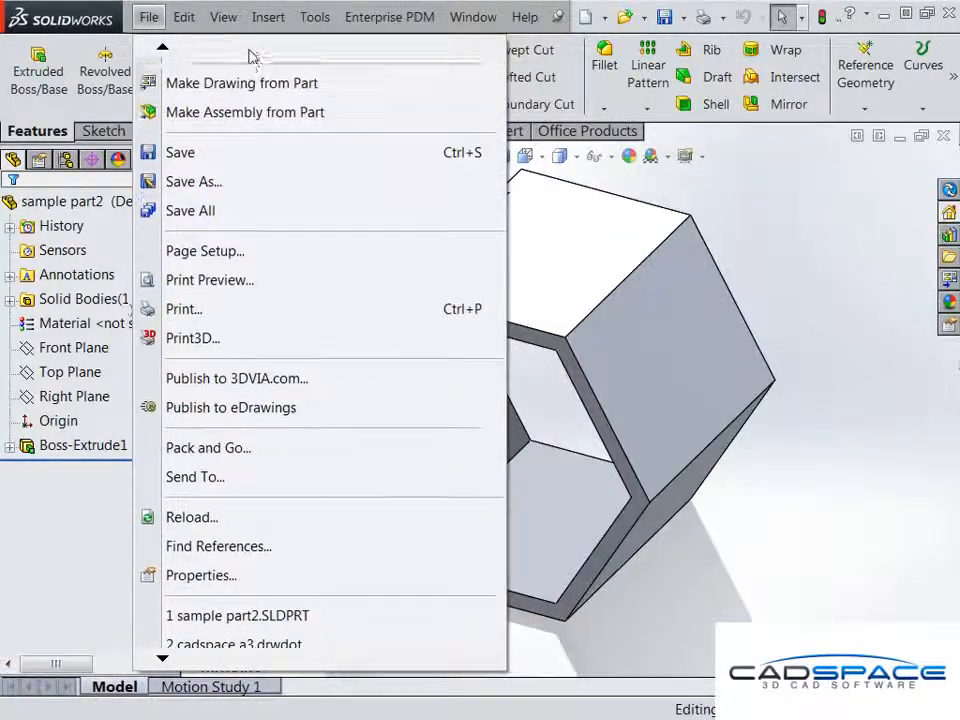
left_click(258, 84)
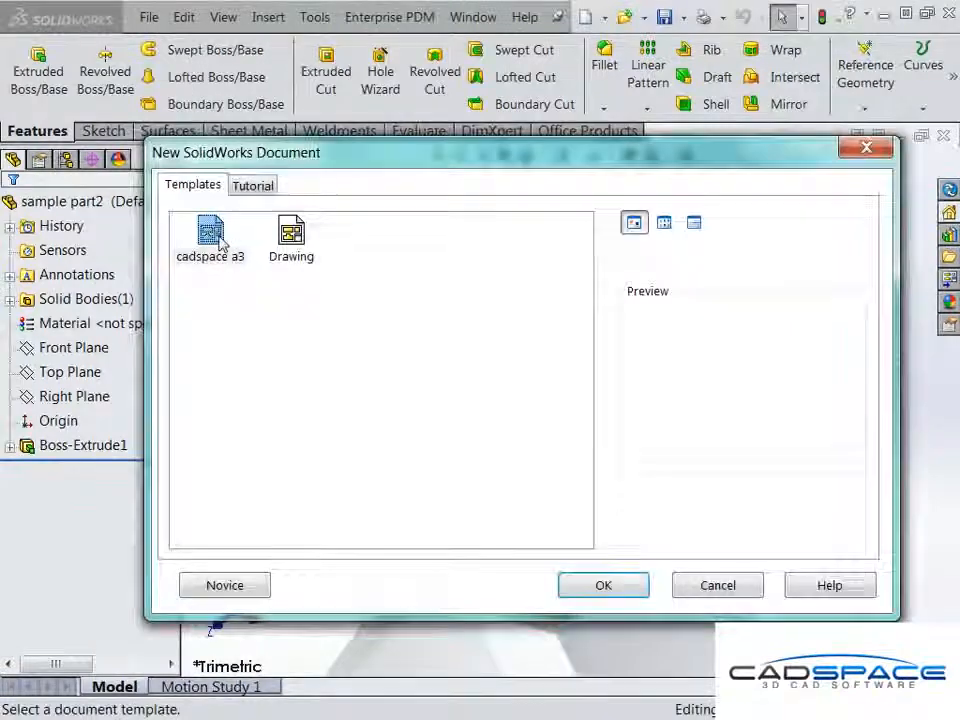
double_click(210, 235)
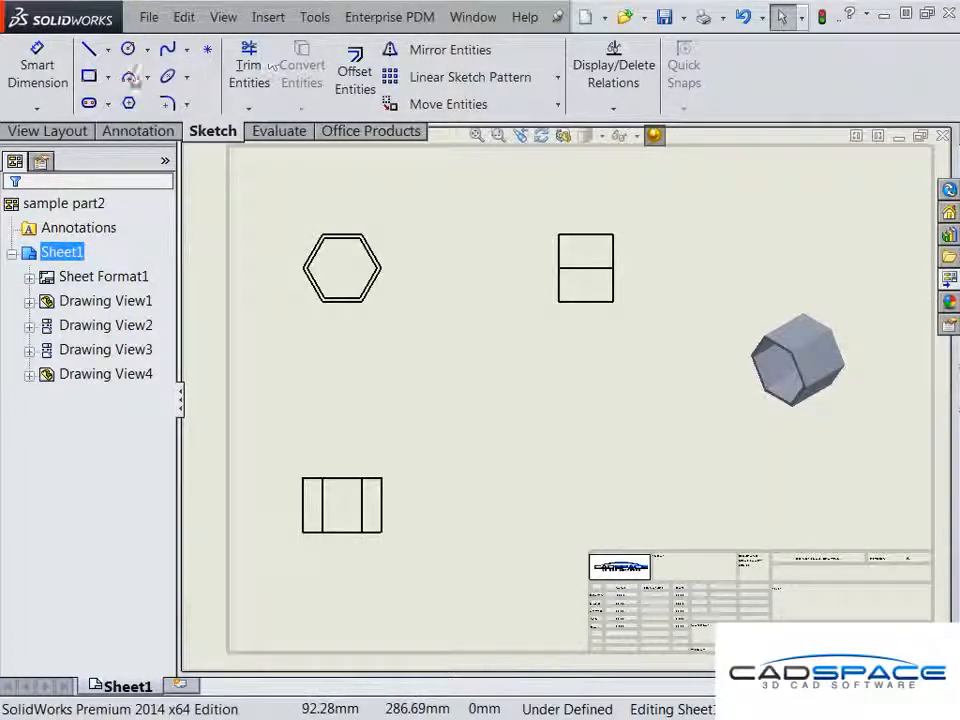
Insert the model dimensions of the entire model into all drawing views using Model Items
left_click(138, 132)
left_click(95, 80)
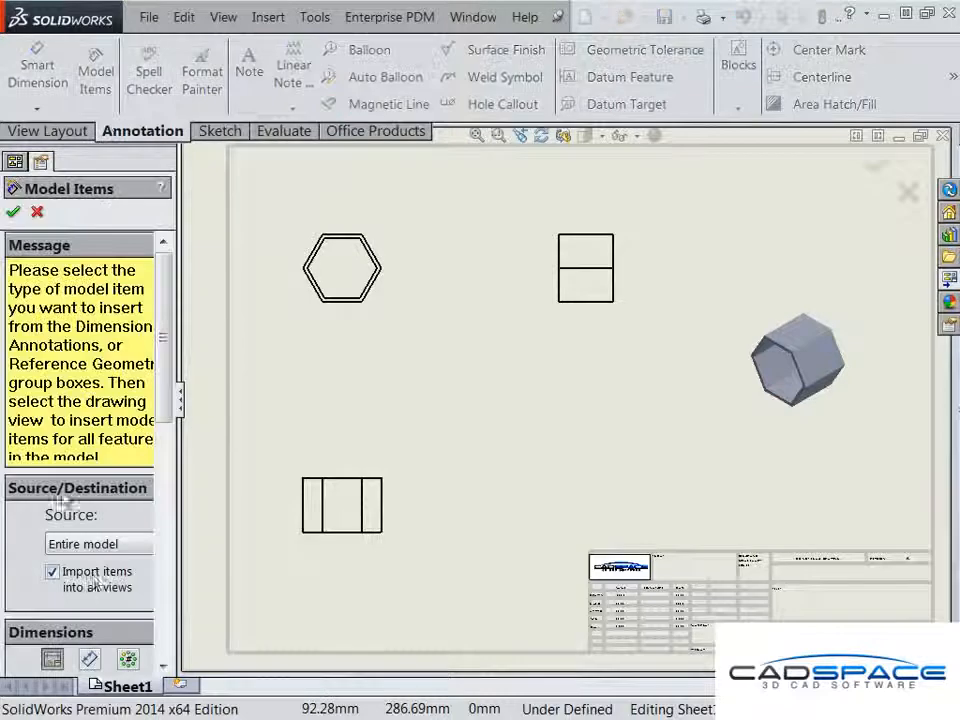
left_click(13, 211)
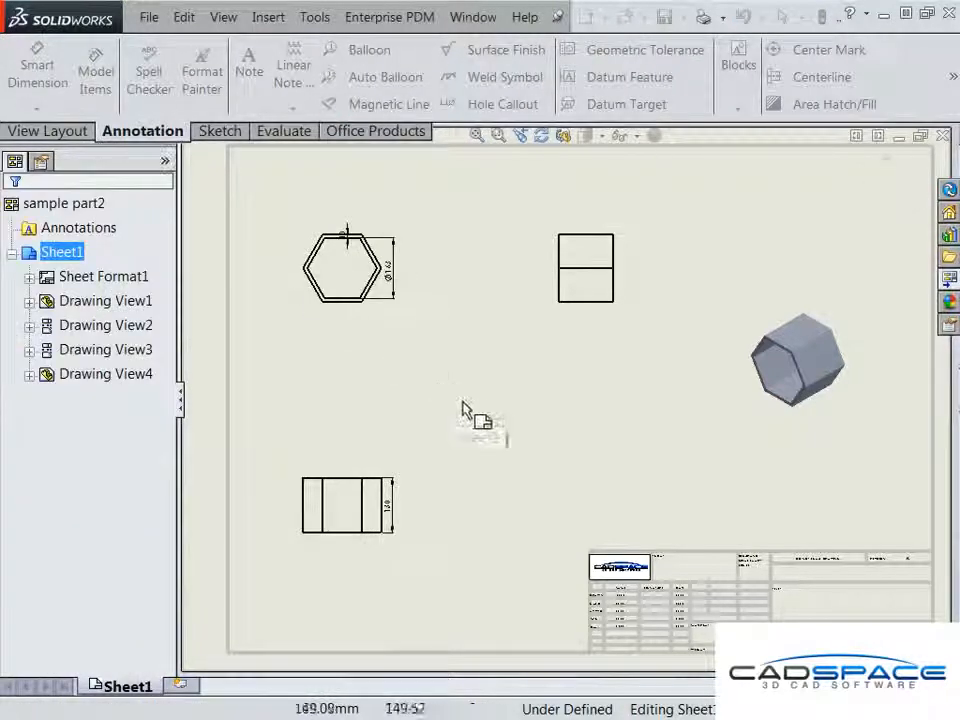
Fill in the drafter's name in the DRAWN row of the title block and confirm the title block data
scroll(729, 548, "down", 6)
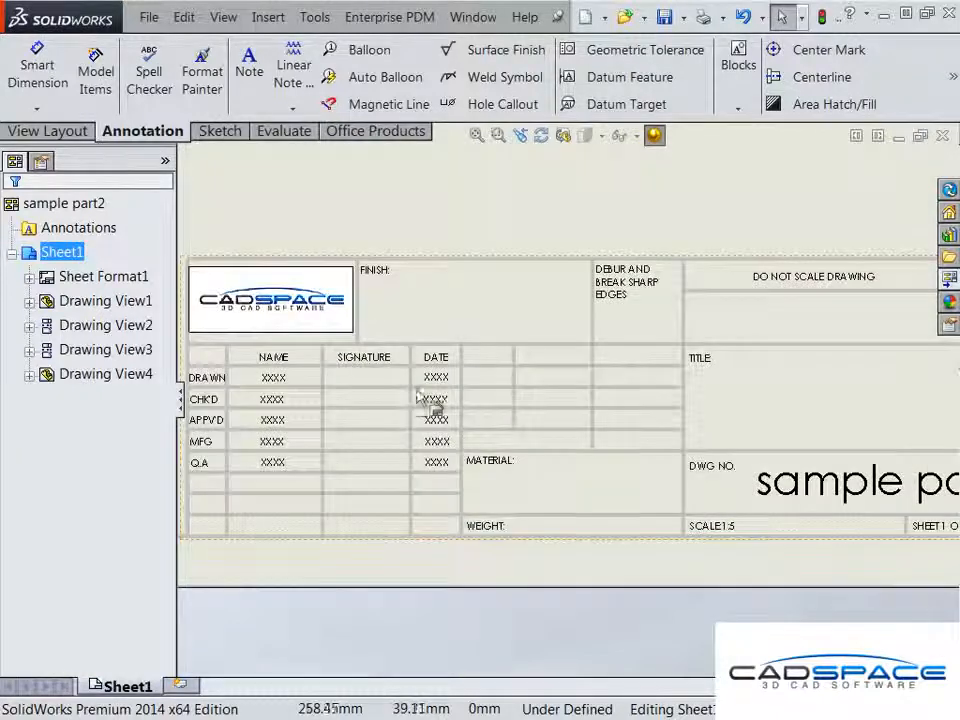
middle_click_drag(285, 382, 336, 379)
double_click(332, 379)
left_click(328, 376)
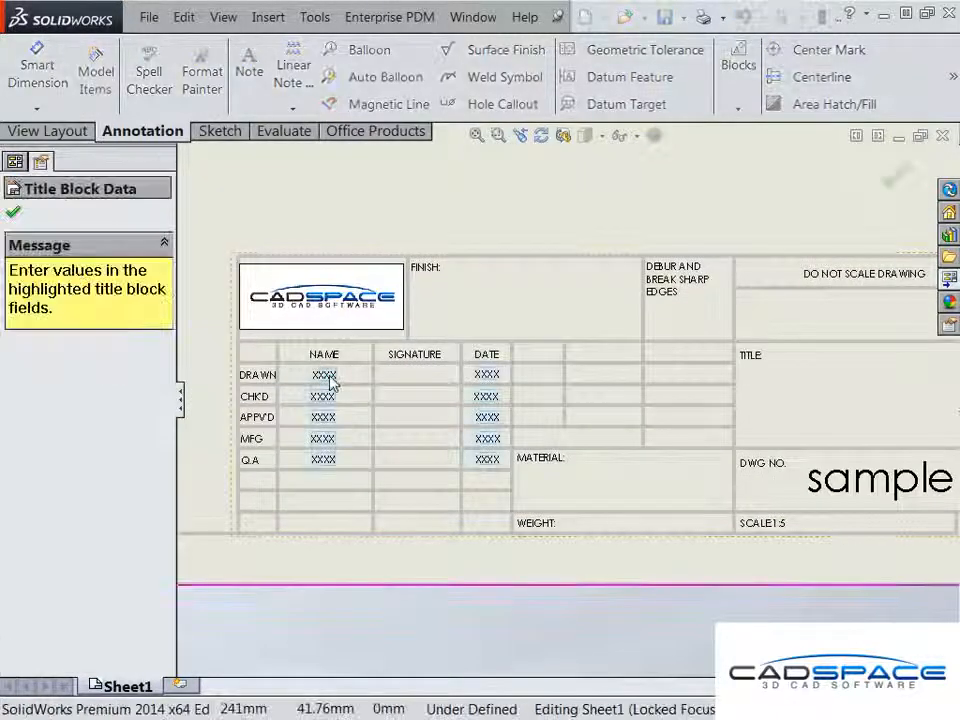
type("Gabriel")
left_click(887, 184)
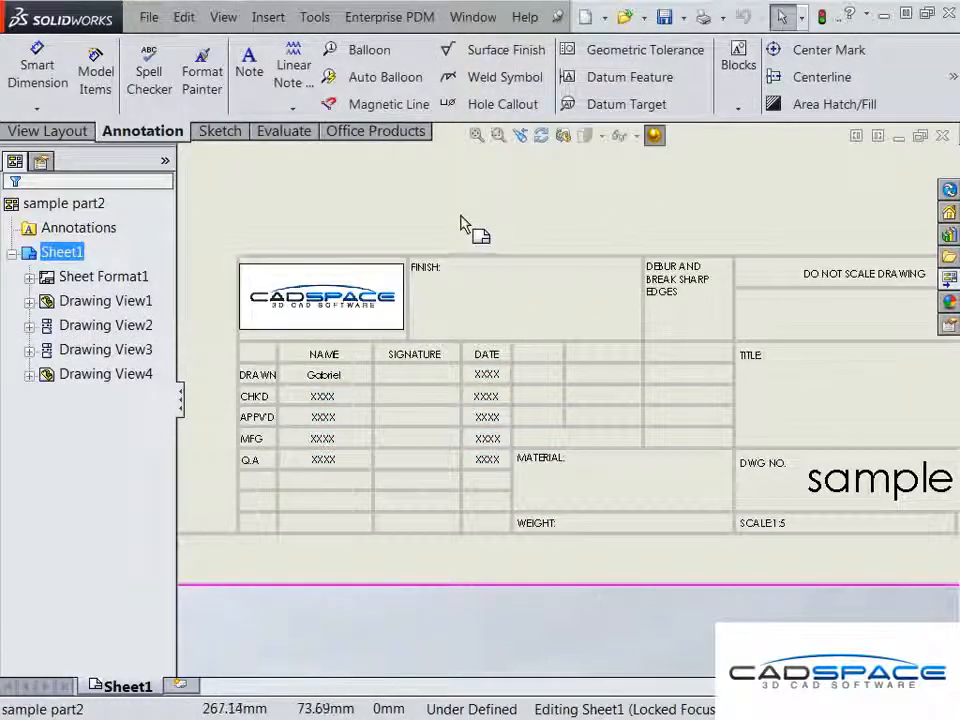
key("f")
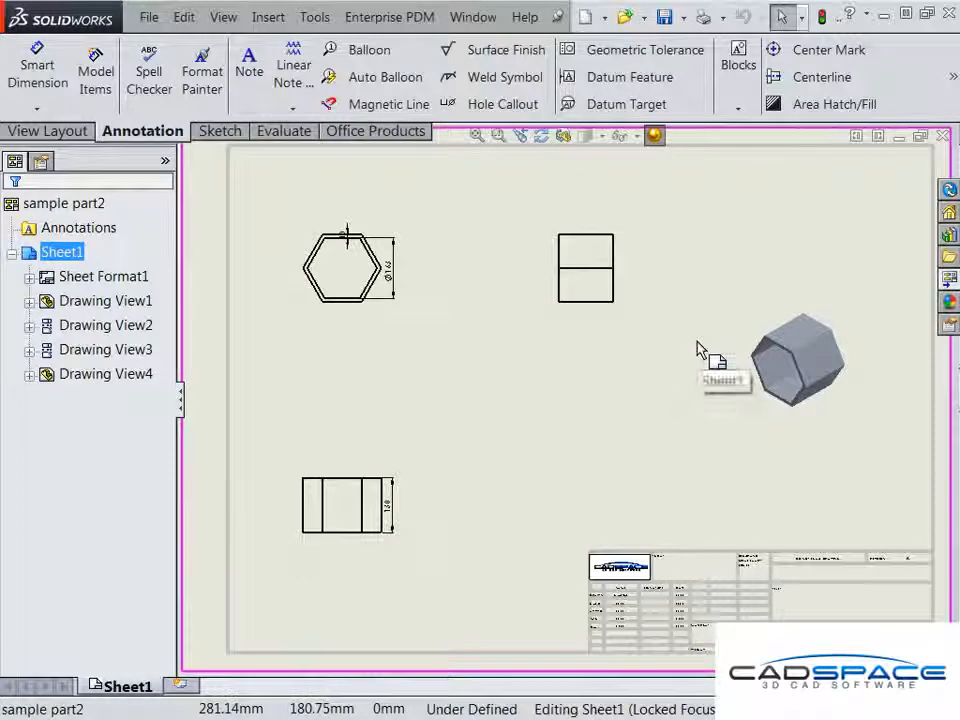